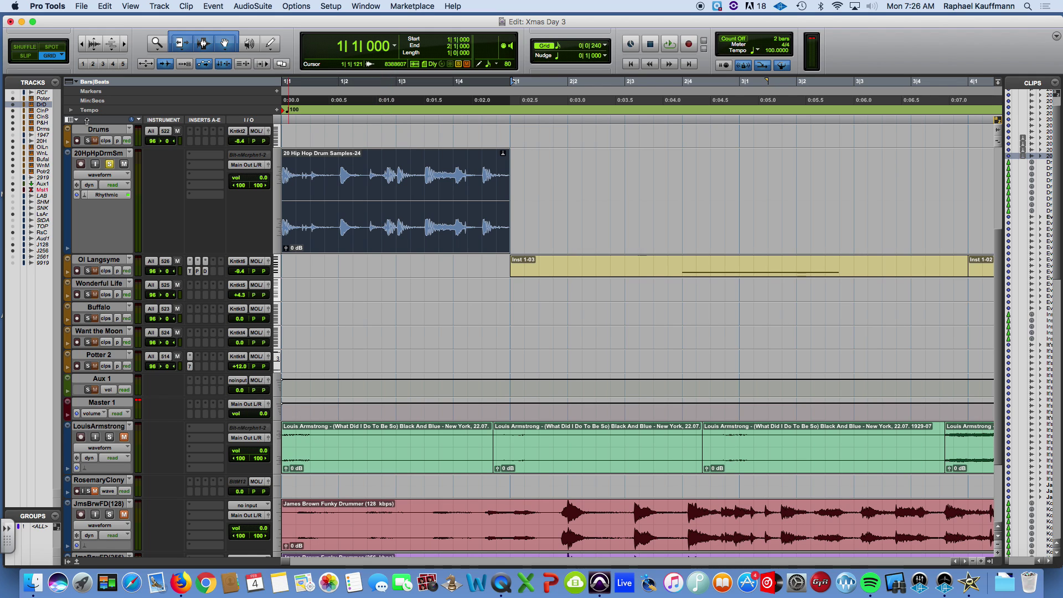
Step: Play back the 20 Hip Hop Drum Samples loop, turn off solo on its track and mute the track
{"action": "key", "text": "space"}
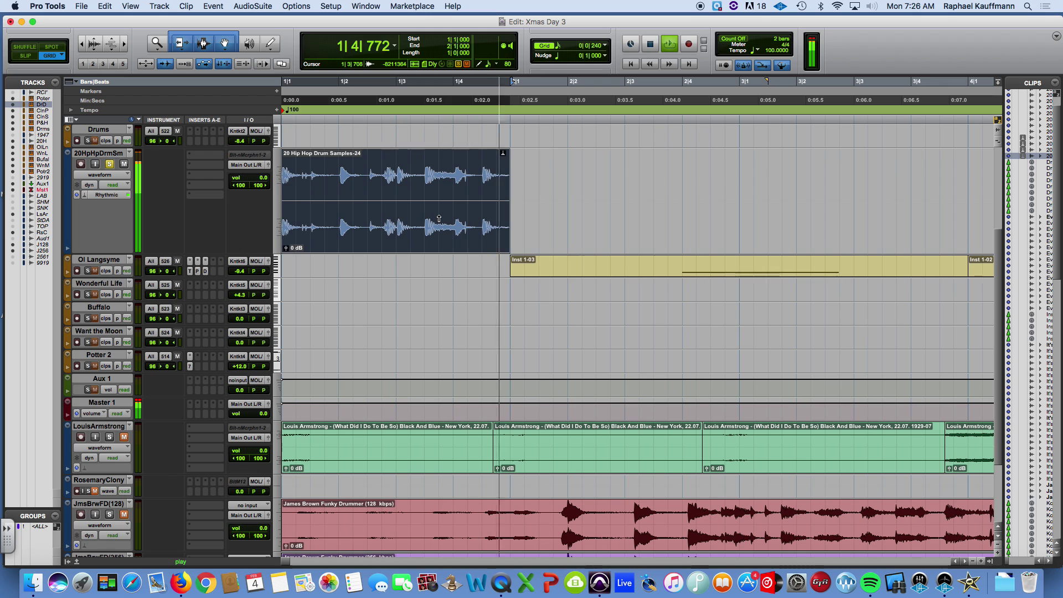
{"action": "key", "text": "space"}
{"action": "left_click", "coordinate": [109, 164]}
{"action": "left_click", "coordinate": [124, 164]}
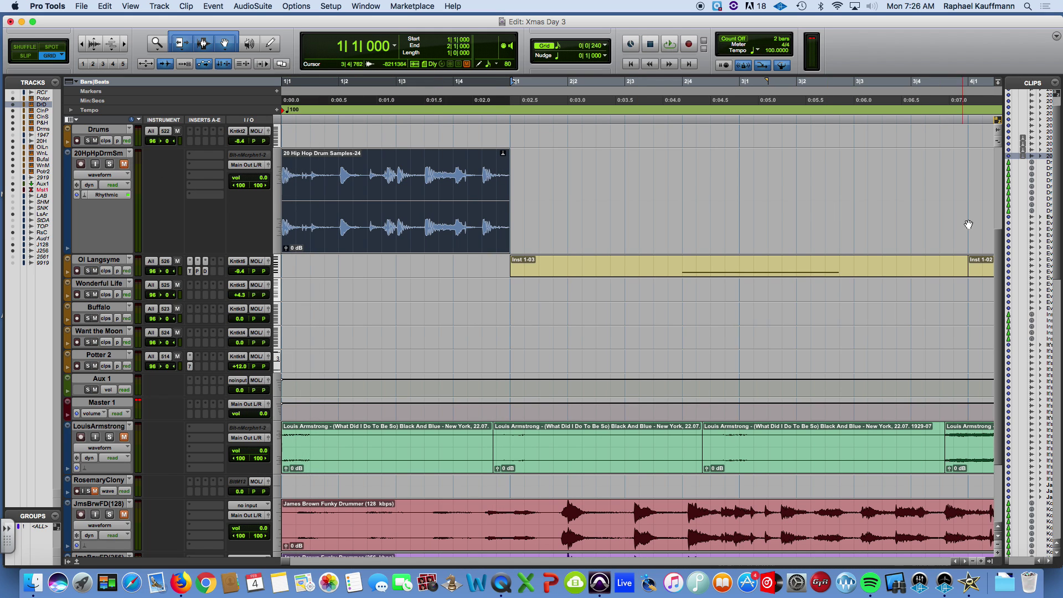
Step: Load Drums Demo 1.wav as a new instrument in the Potter track's Kontakt and route its output to st.5
{"action": "left_click_drag", "start_coordinate": [999, 244], "coordinate": [1000, 166]}
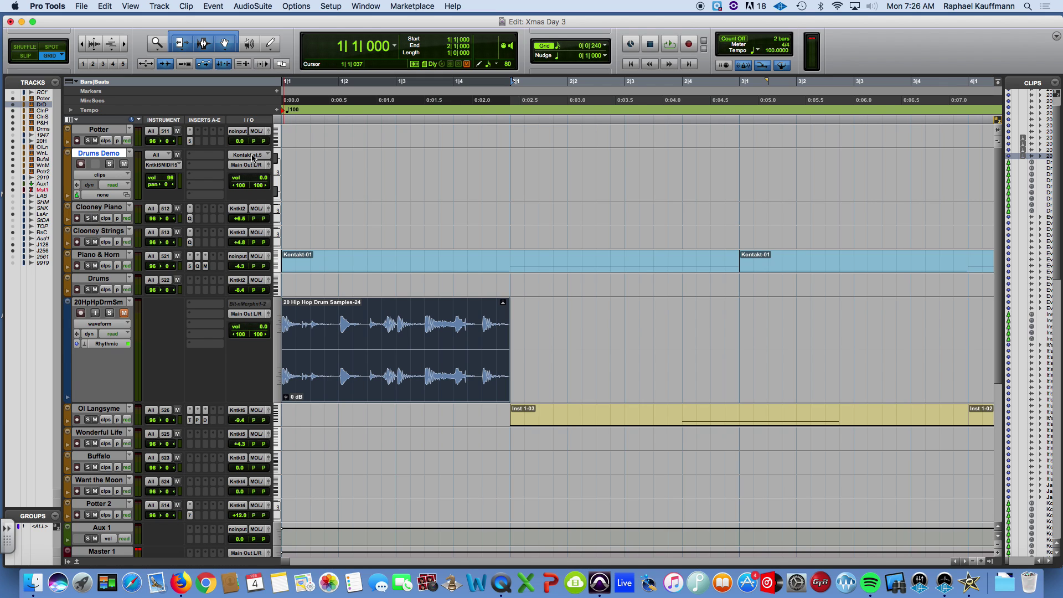
{"action": "left_click", "coordinate": [190, 131]}
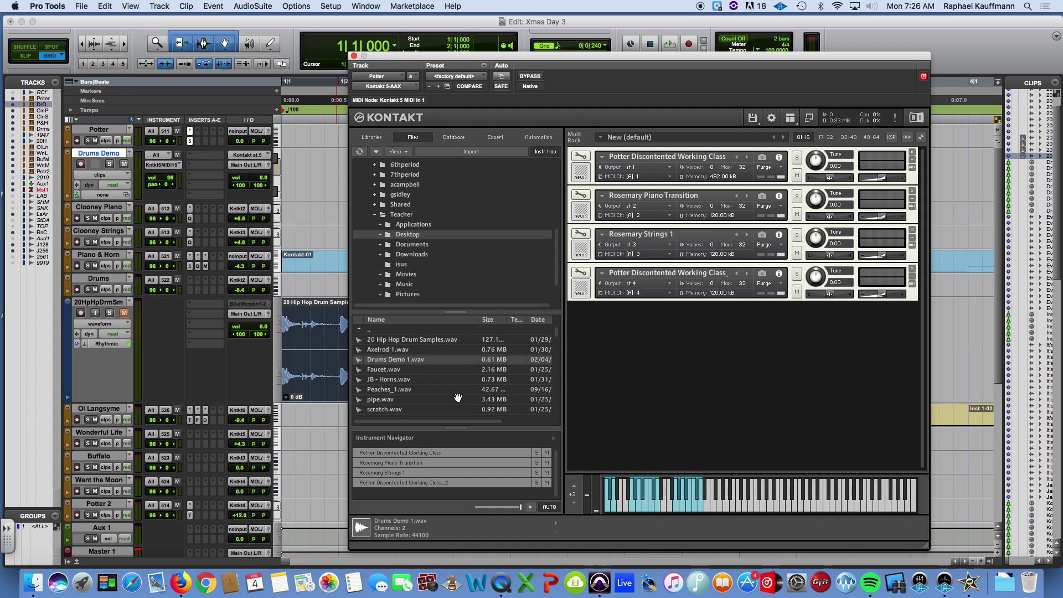
{"action": "left_click_drag", "start_coordinate": [404, 360], "coordinate": [692, 377]}
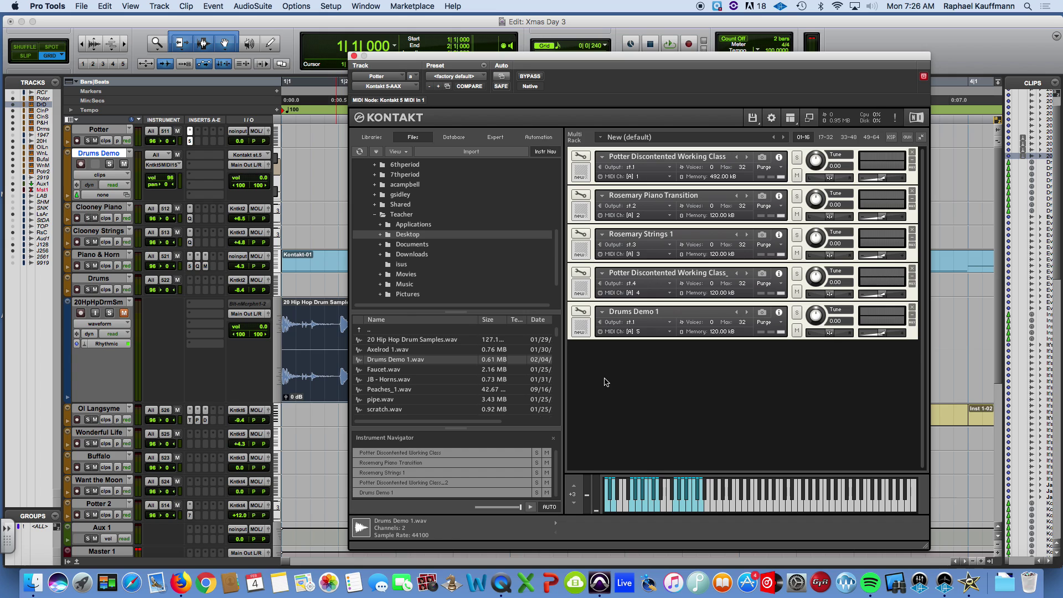
{"action": "left_click", "coordinate": [624, 322]}
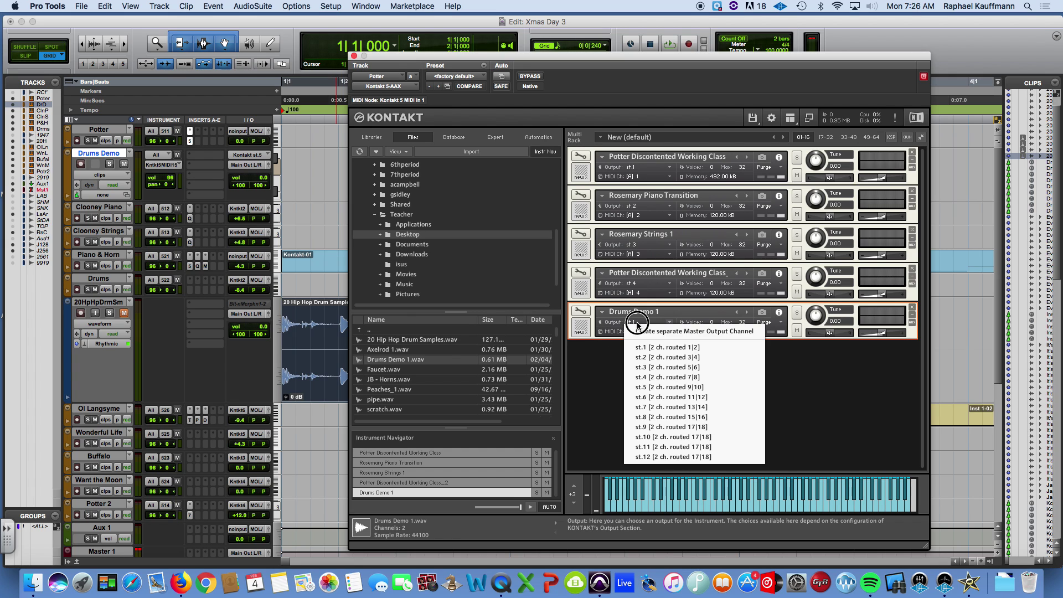
{"action": "left_click", "coordinate": [660, 386]}
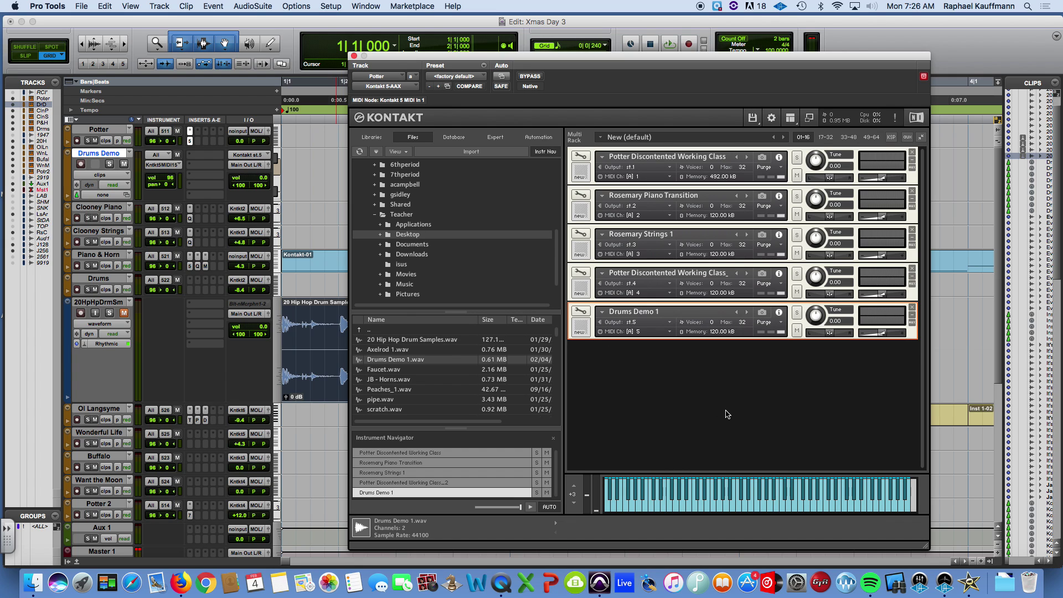
Step: Audition the Drums Demo 1 instrument on the virtual keyboard at different octaves
{"action": "left_click", "coordinate": [760, 507]}
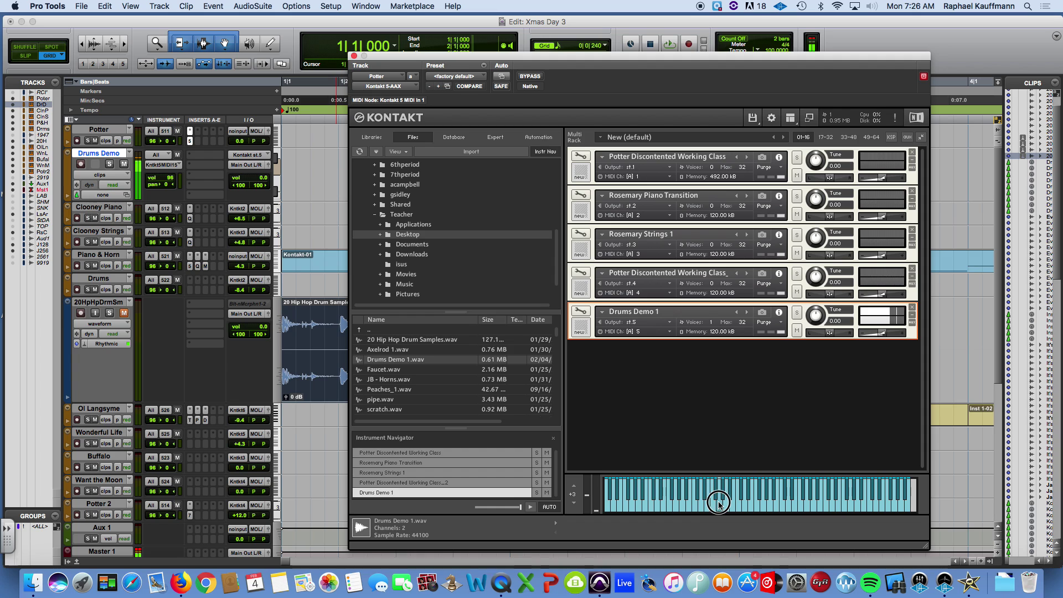
{"action": "left_click", "coordinate": [574, 503]}
{"action": "left_click", "coordinate": [574, 504]}
{"action": "left_click", "coordinate": [574, 503]}
{"action": "left_click", "coordinate": [782, 505]}
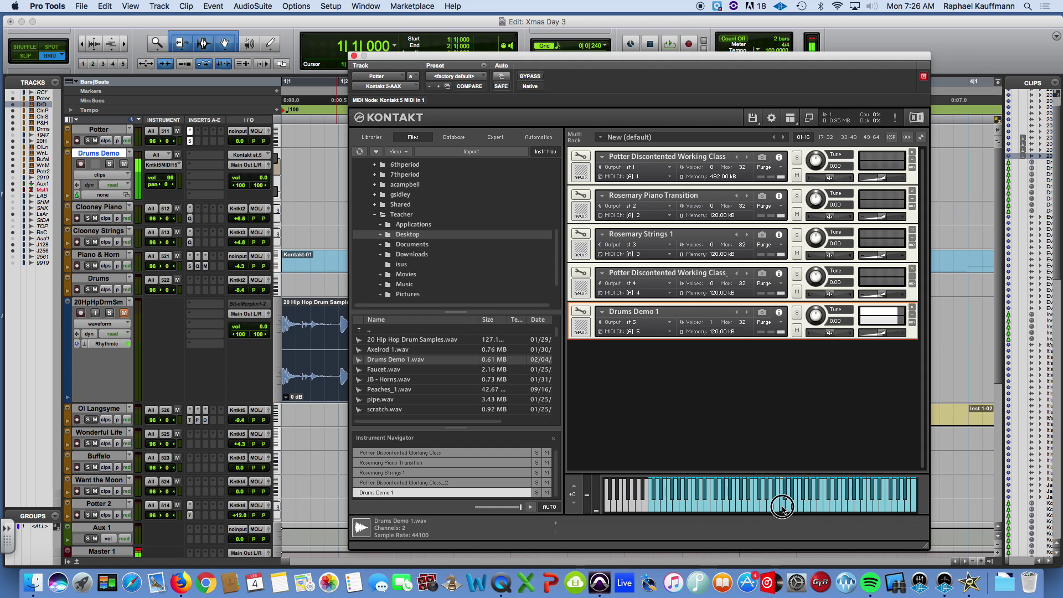
{"action": "left_click", "coordinate": [575, 487]}
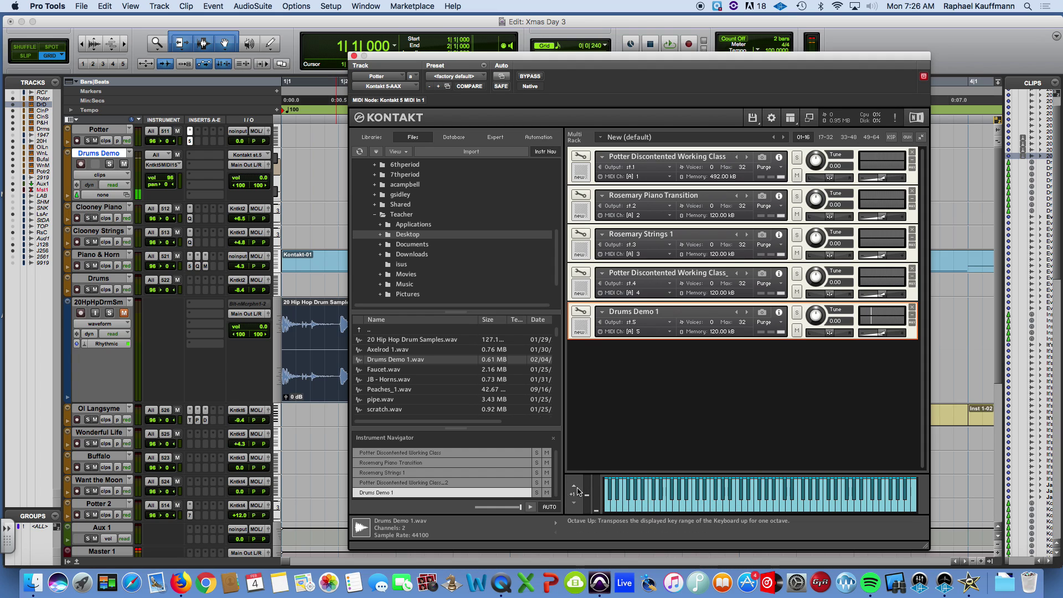
{"action": "left_click", "coordinate": [782, 505]}
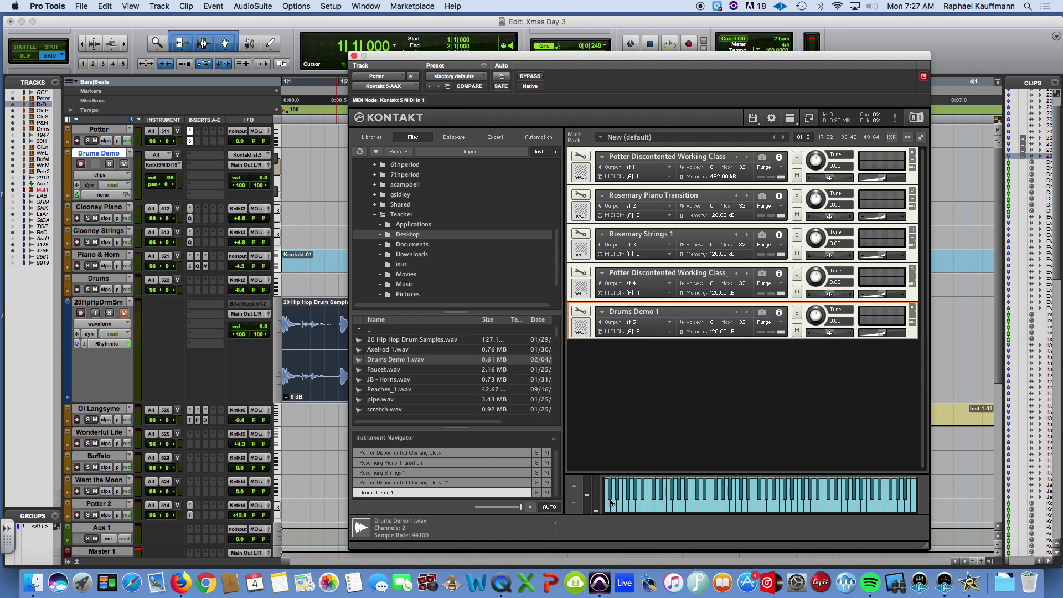
Step: Open the Mapping Editor for the Drums Demo 1 instrument and raise the zone's lowest key to G2
{"action": "left_click", "coordinate": [585, 314]}
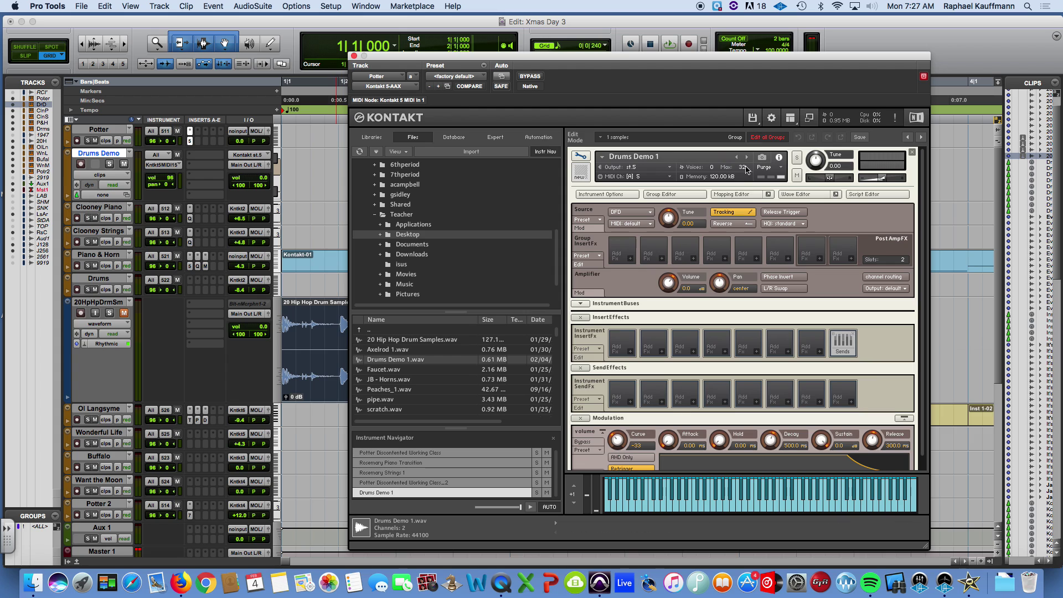
{"action": "left_click", "coordinate": [729, 194]}
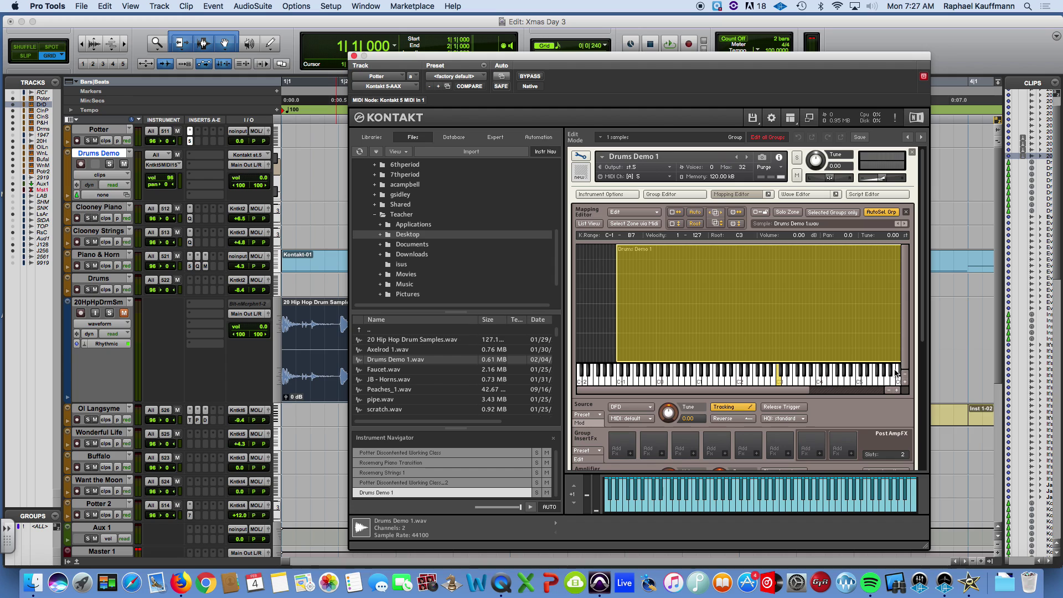
{"action": "left_click", "coordinate": [778, 385]}
{"action": "left_click_drag", "start_coordinate": [618, 292], "coordinate": [770, 304]}
{"action": "scroll", "coordinate": [771, 303], "scroll_direction": "right", "scroll_amount": 3}
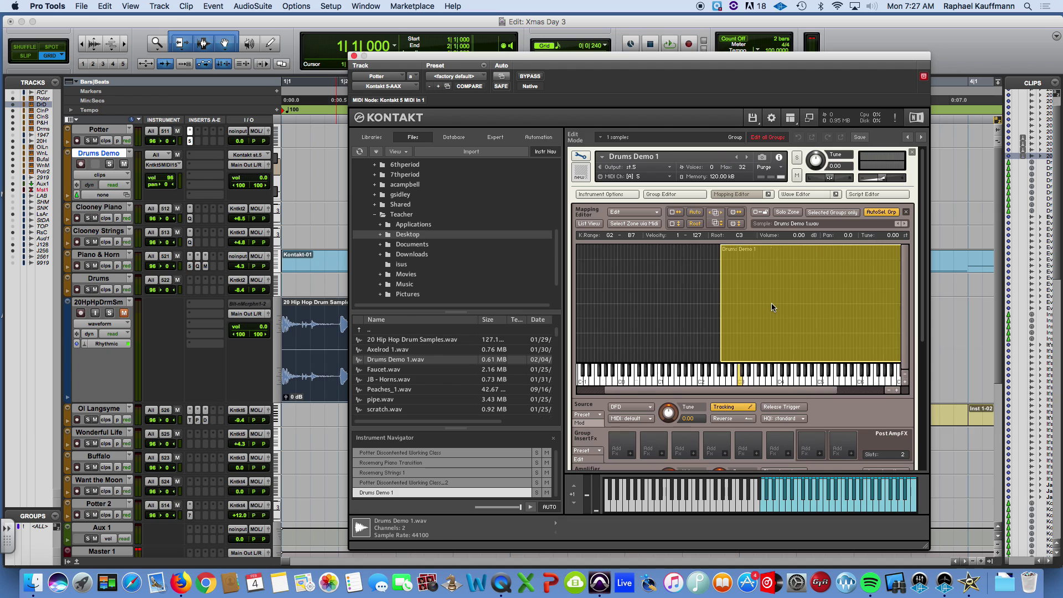
Step: Limit the Drums Demo 1 zone to the key range F#2 to F#3 and audition it at C3
{"action": "left_click_drag", "start_coordinate": [872, 307], "coordinate": [579, 332]}
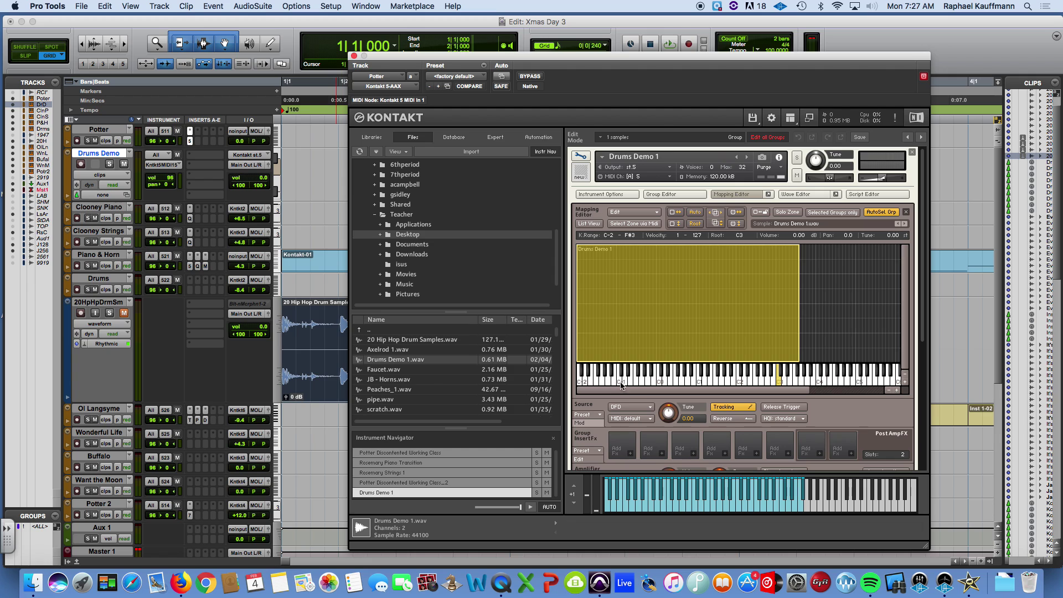
{"action": "left_click", "coordinate": [613, 380]}
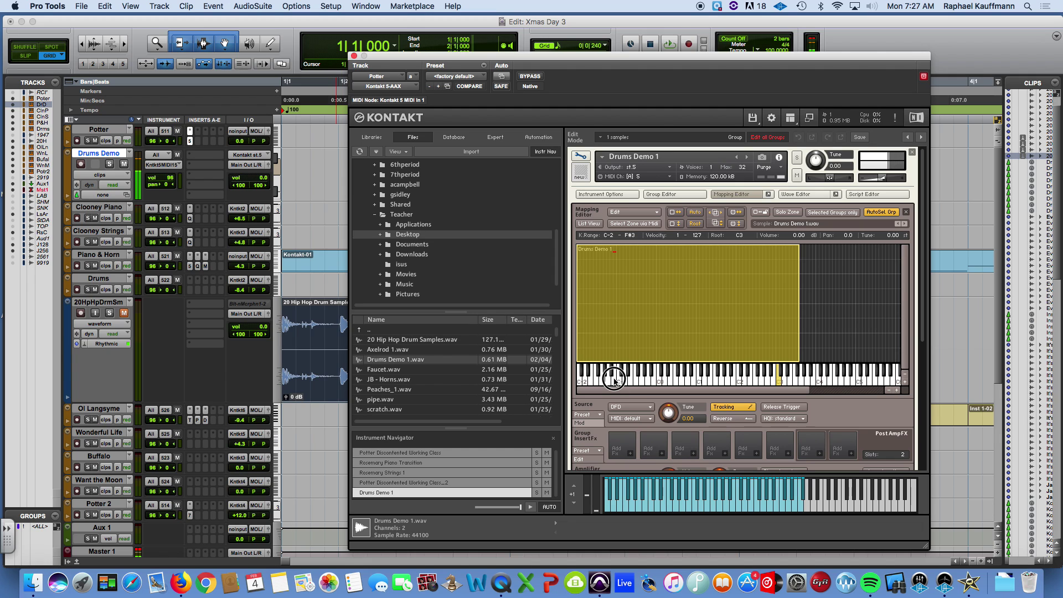
{"action": "left_click_drag", "start_coordinate": [577, 296], "coordinate": [758, 303]}
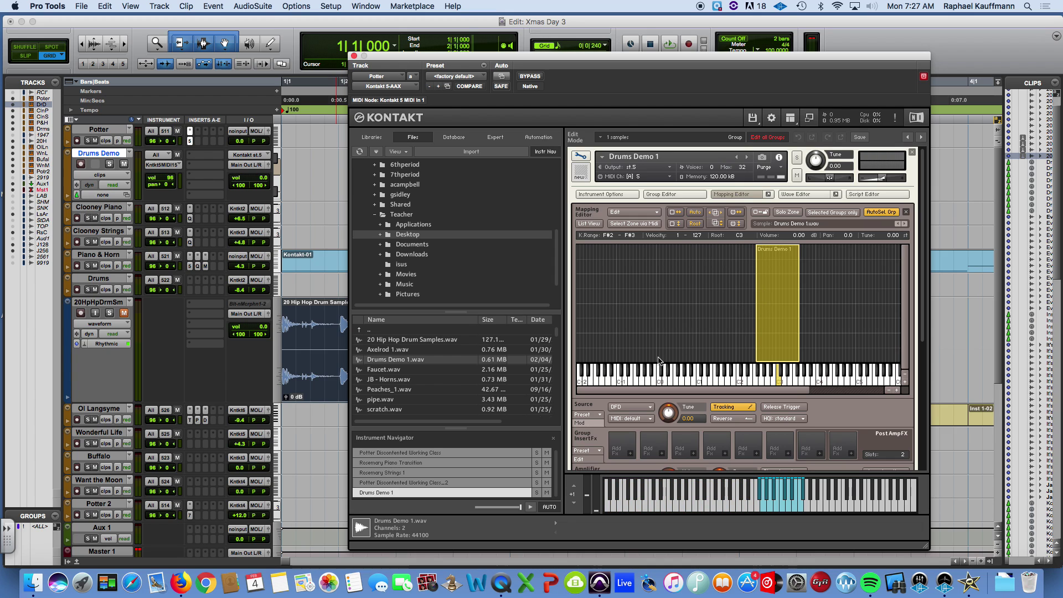
{"action": "scroll", "coordinate": [659, 358], "scroll_direction": "right", "scroll_amount": 3}
{"action": "scroll", "coordinate": [660, 357], "scroll_direction": "right", "scroll_amount": 2}
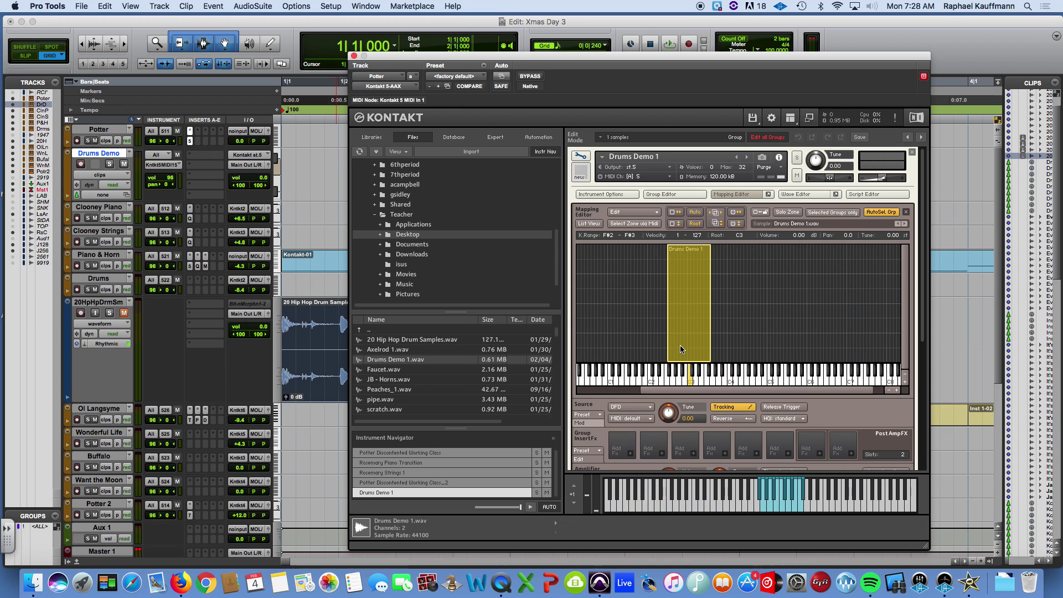
{"action": "left_click", "coordinate": [690, 383]}
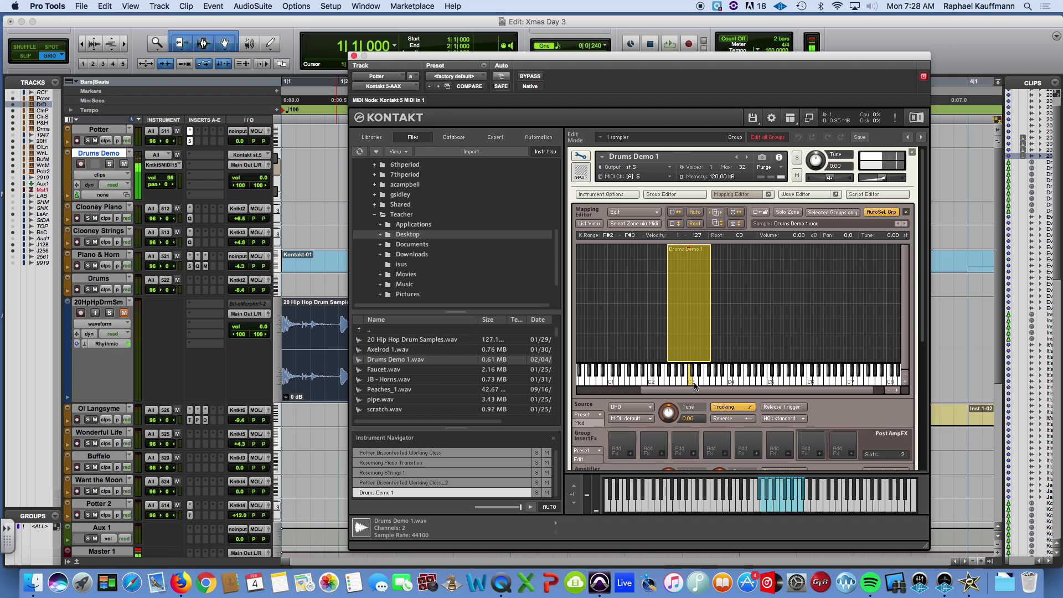
Step: Move the zone down two octaves to F#0–F#1 with root key C1 and audition it
{"action": "scroll", "coordinate": [697, 327], "scroll_direction": "left", "scroll_amount": 5}
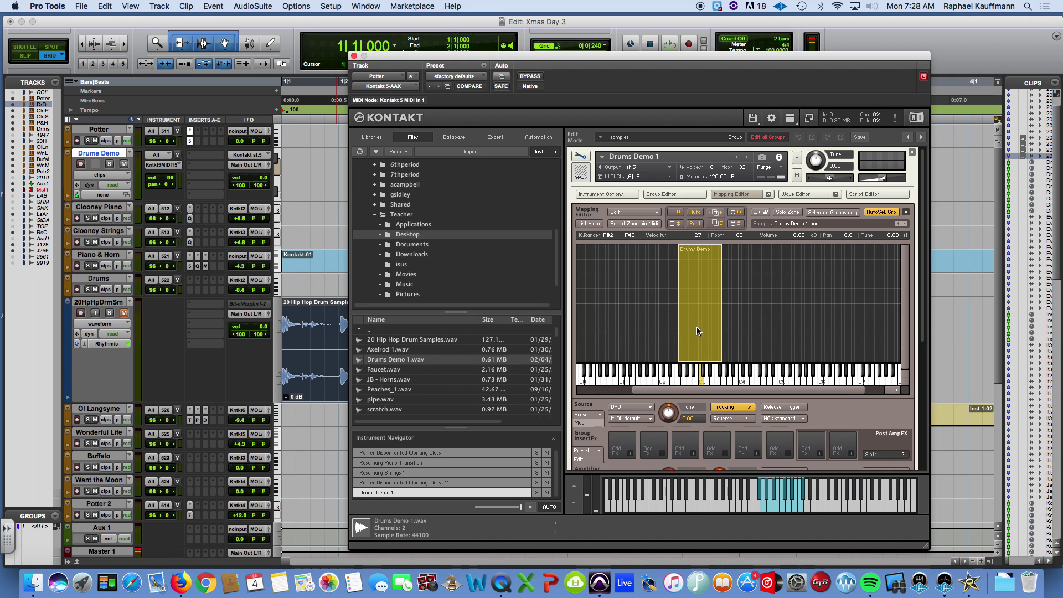
{"action": "left_click_drag", "start_coordinate": [771, 335], "coordinate": [690, 331]}
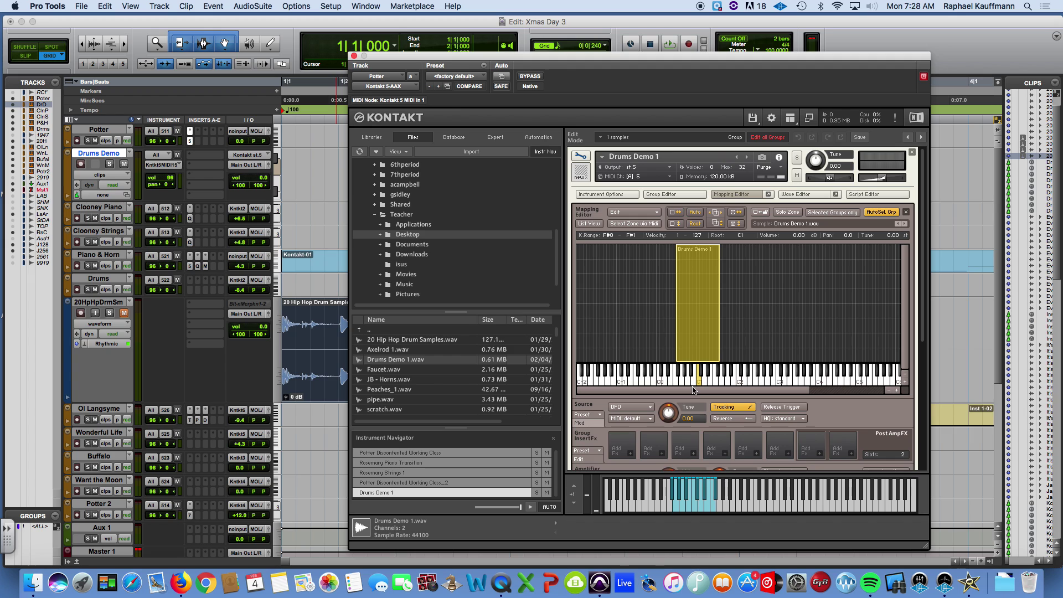
{"action": "left_click", "coordinate": [699, 381]}
{"action": "left_click", "coordinate": [739, 325]}
{"action": "left_click", "coordinate": [709, 310]}
Step: Duplicate the zone, place the copy on G#1–F#2 with root C2, and trim the original to F#0–F1
{"action": "left_click", "coordinate": [633, 213]}
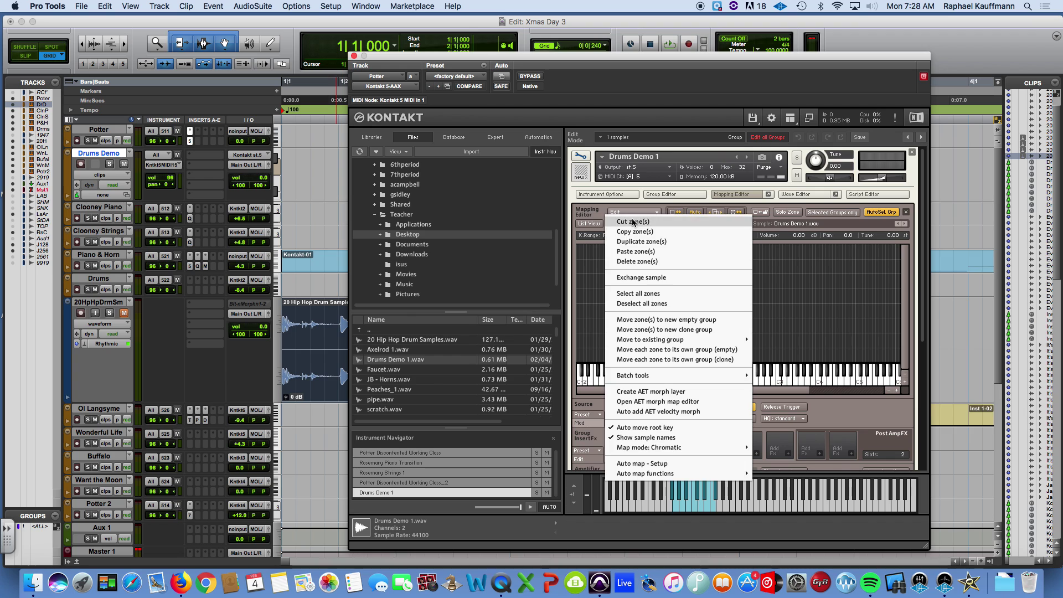
{"action": "left_click", "coordinate": [635, 242]}
{"action": "left_click", "coordinate": [750, 318]}
{"action": "mouse_move", "coordinate": [705, 329]}
{"action": "left_mouse_down"}
{"action": "mouse_move", "coordinate": [742, 325]}
{"action": "mouse_move", "coordinate": [748, 346]}
{"action": "mouse_move", "coordinate": [722, 320]}
{"action": "left_mouse_up"}
{"action": "left_click", "coordinate": [719, 319]}
{"action": "left_click", "coordinate": [719, 320]}
{"action": "left_click_drag", "start_coordinate": [717, 320], "coordinate": [720, 326]}
{"action": "left_click", "coordinate": [745, 345]}
Step: Duplicate the C2 zone and move the copy up an octave to G#2–F#3 with root C3
{"action": "left_click", "coordinate": [619, 215]}
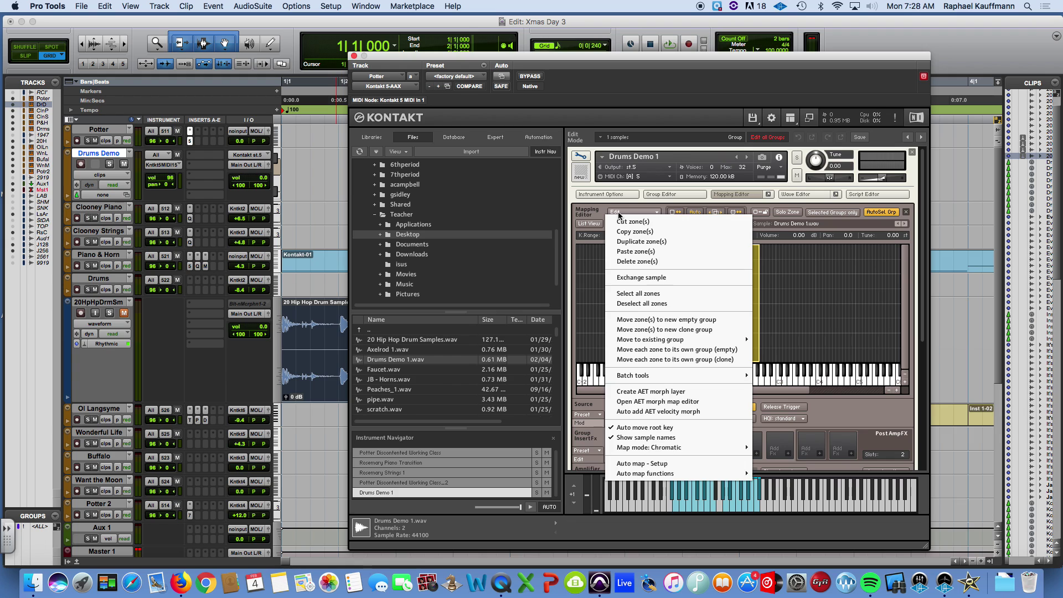
{"action": "left_click", "coordinate": [641, 242]}
{"action": "left_click", "coordinate": [765, 352]}
{"action": "left_click_drag", "start_coordinate": [743, 346], "coordinate": [783, 346]}
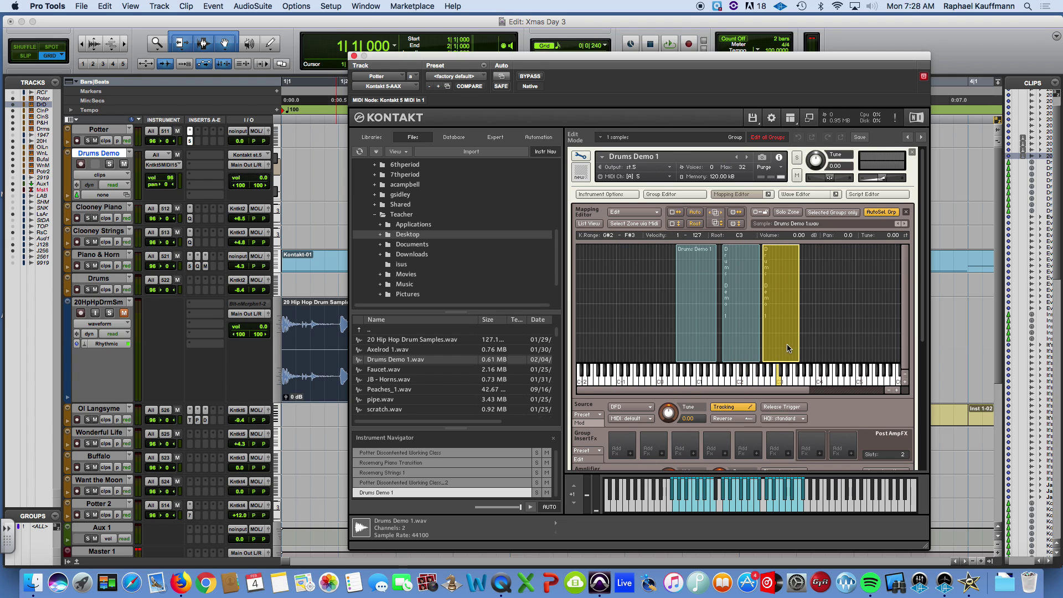
Step: Duplicate the C3 zone and move the copy up an octave to G#3–F#4 with root C4
{"action": "left_click", "coordinate": [620, 213]}
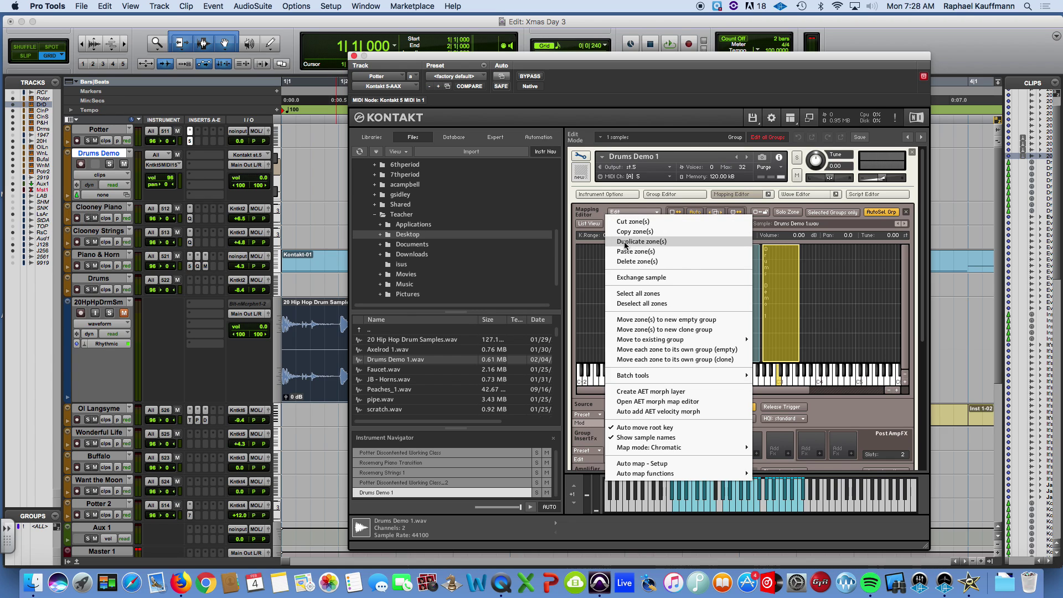
{"action": "left_click", "coordinate": [639, 242]}
{"action": "left_click", "coordinate": [845, 360]}
{"action": "left_click_drag", "start_coordinate": [796, 349], "coordinate": [834, 346]}
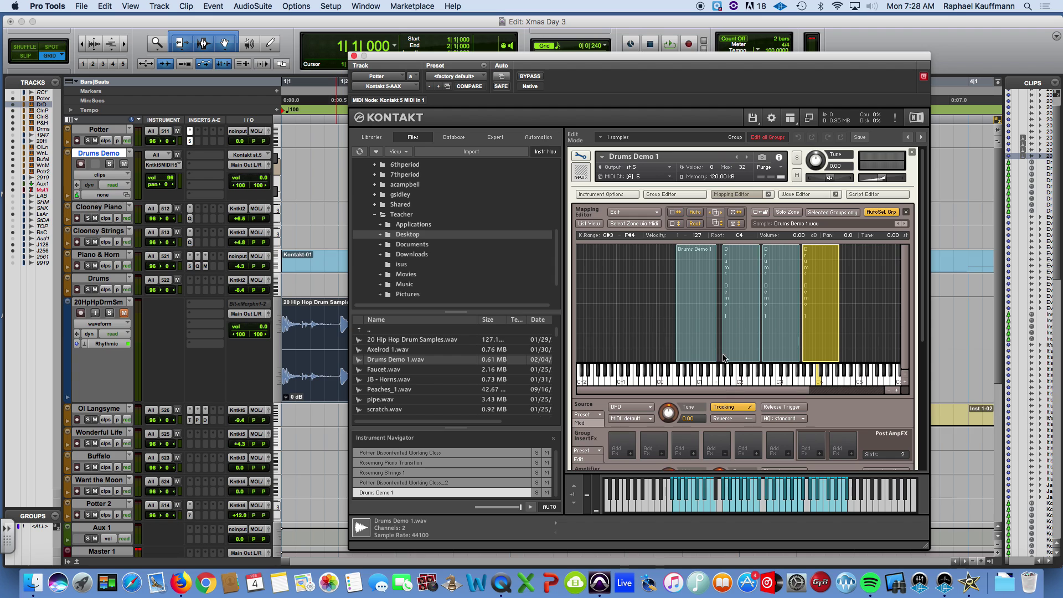
Step: Audition the four zones at their root keys C1, C2, C3 and C4
{"action": "left_click", "coordinate": [699, 381]}
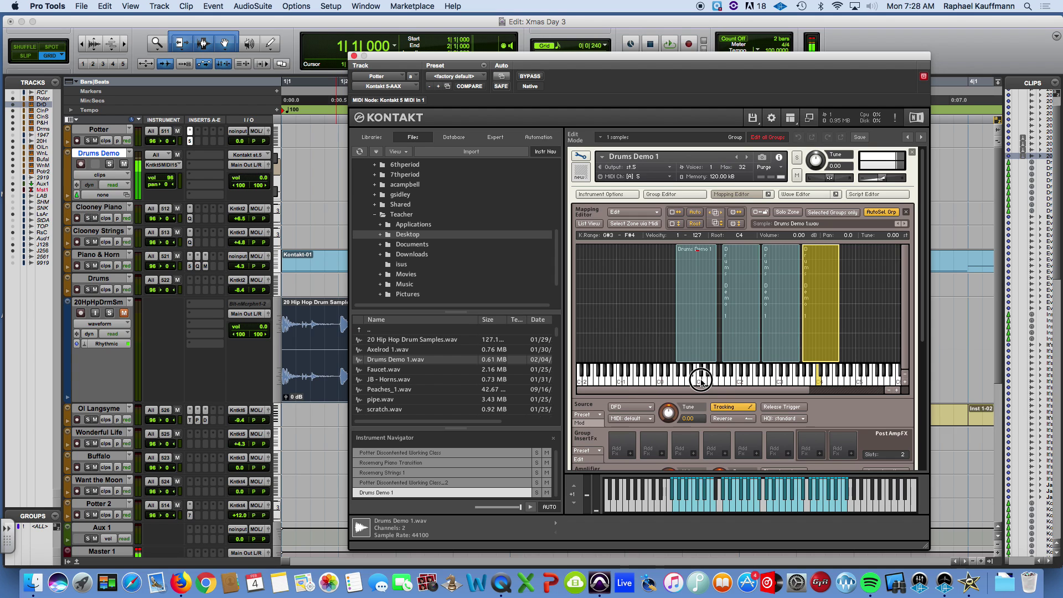
{"action": "left_click_drag", "start_coordinate": [700, 381], "coordinate": [736, 381]}
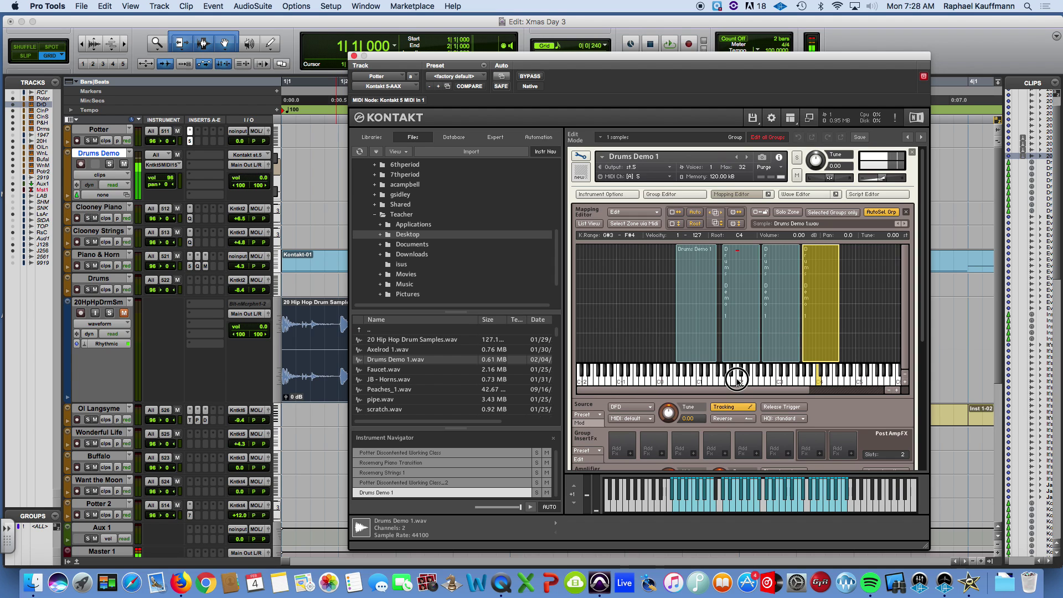
{"action": "left_click", "coordinate": [780, 380]}
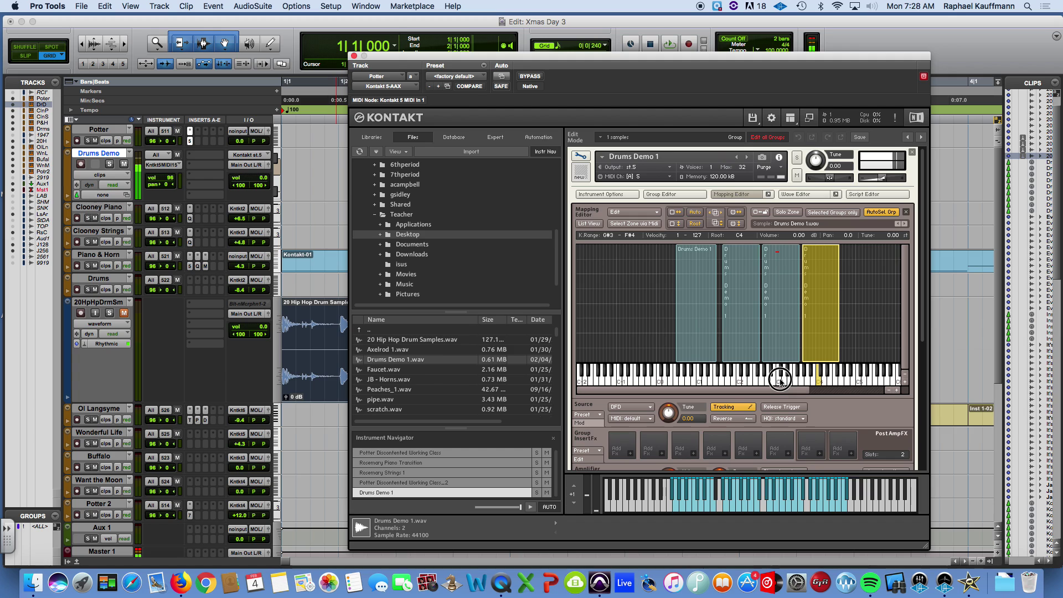
{"action": "left_click", "coordinate": [818, 381]}
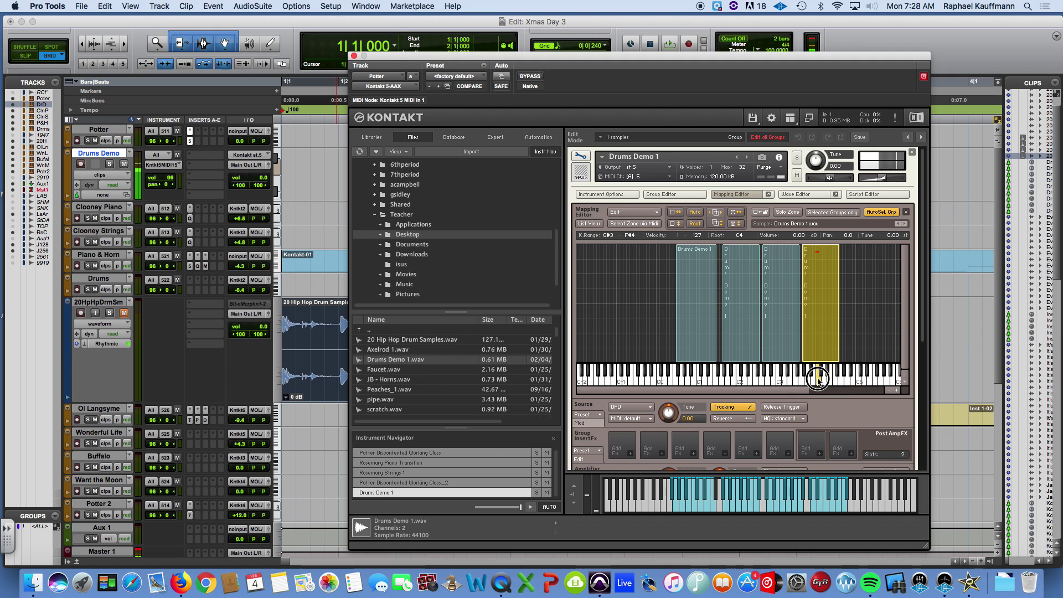
{"action": "left_click", "coordinate": [818, 380]}
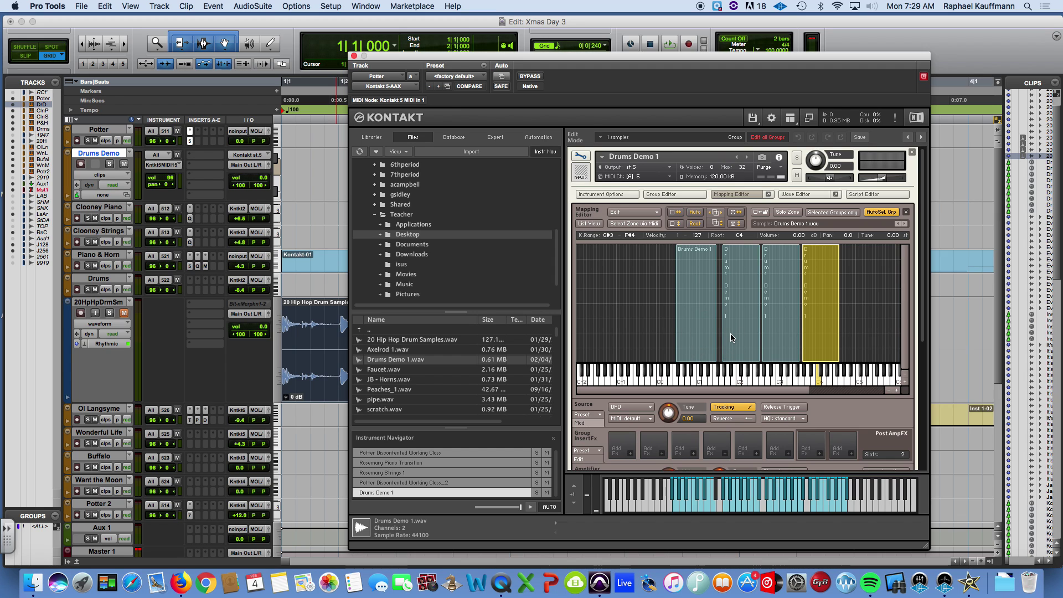
Step: Select the lowest zone and audition its sample at C1
{"action": "left_click", "coordinate": [705, 279]}
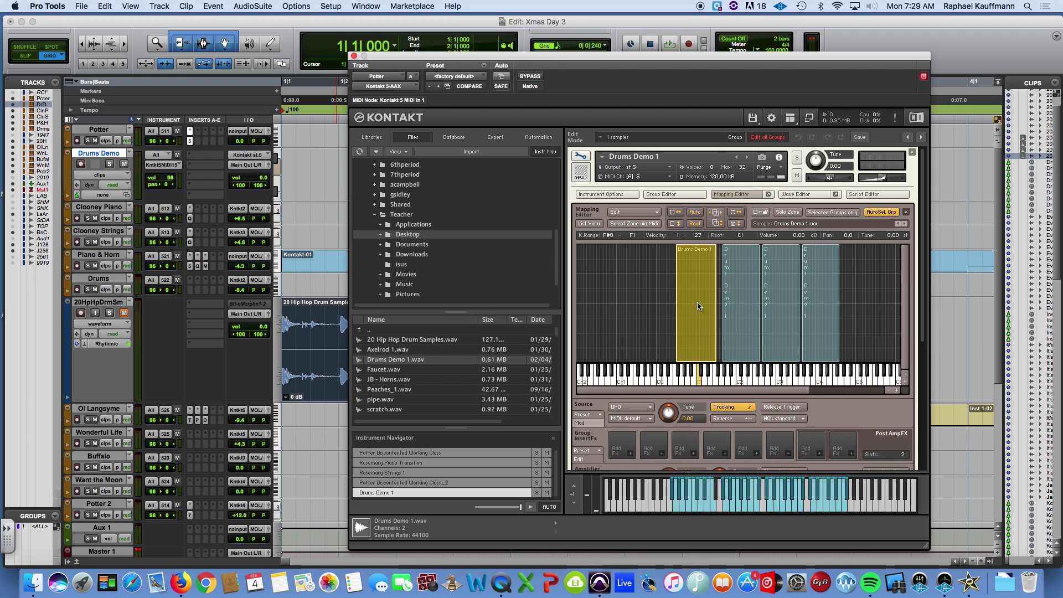
{"action": "left_click", "coordinate": [698, 383]}
{"action": "left_click", "coordinate": [699, 380]}
Step: Select the zone rooted at C2 and bring up its waveform in the Wave Editor
{"action": "left_click", "coordinate": [744, 334]}
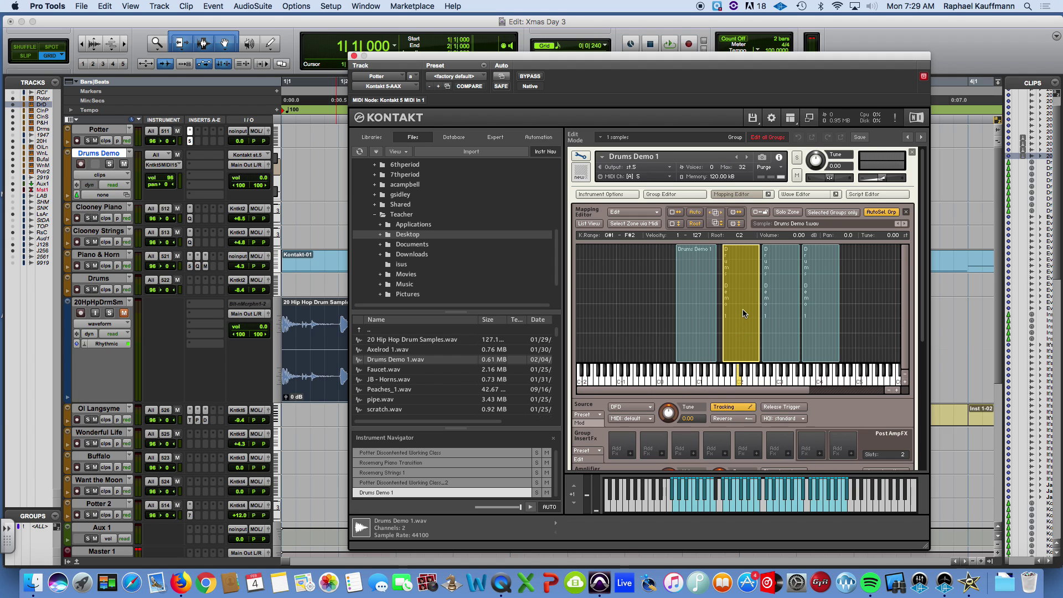
{"action": "left_click", "coordinate": [800, 194]}
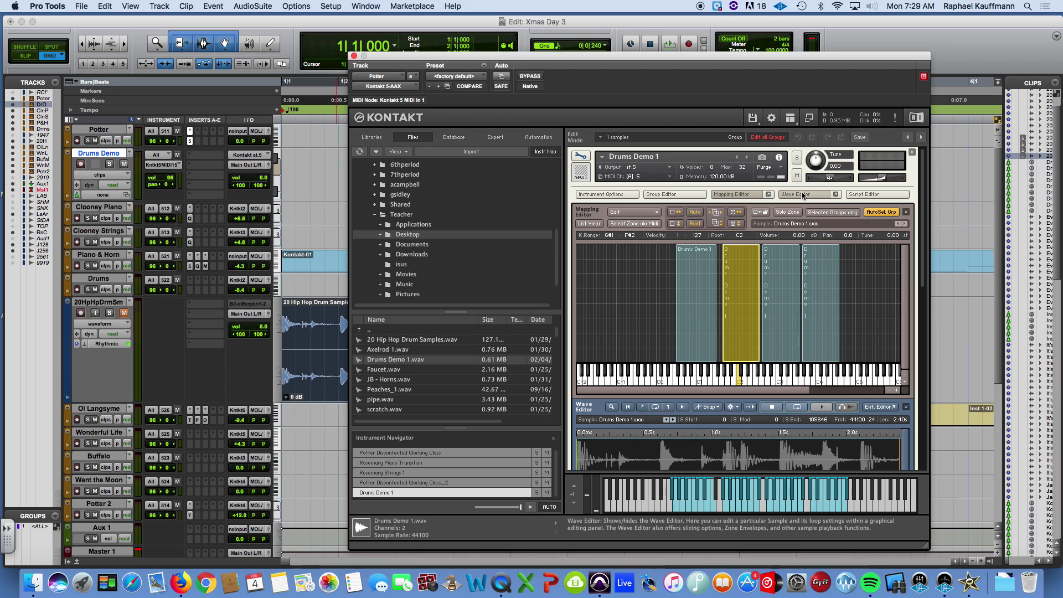
{"action": "left_click_drag", "start_coordinate": [923, 274], "coordinate": [919, 336]}
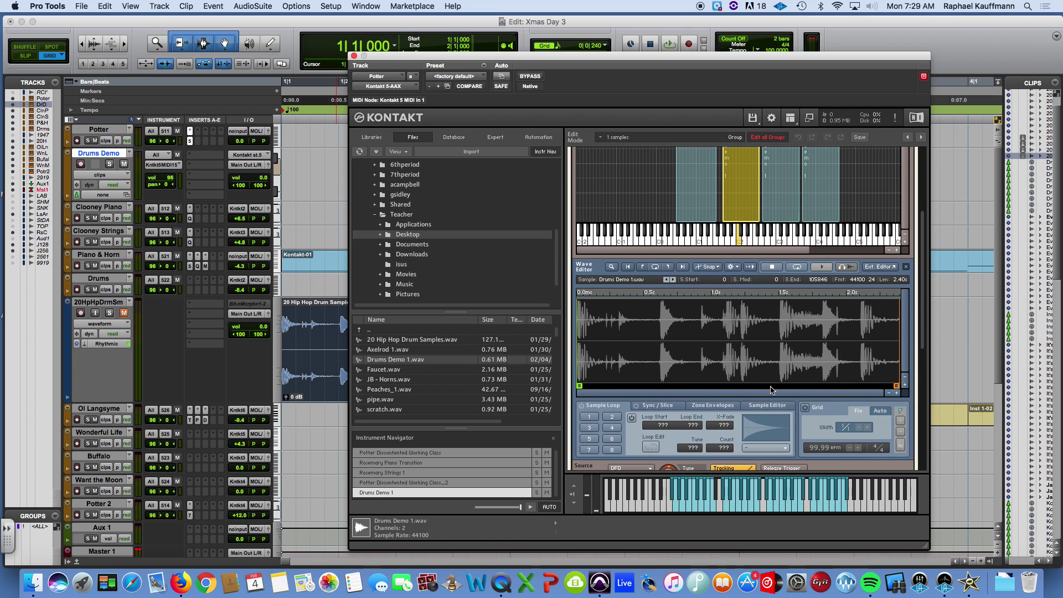
Step: Set the C2 zone's sample start to about 27529, on the drum hit just after 0.6 s, and audition it at C2
{"action": "left_click", "coordinate": [822, 266]}
{"action": "left_click_drag", "start_coordinate": [579, 386], "coordinate": [663, 389]}
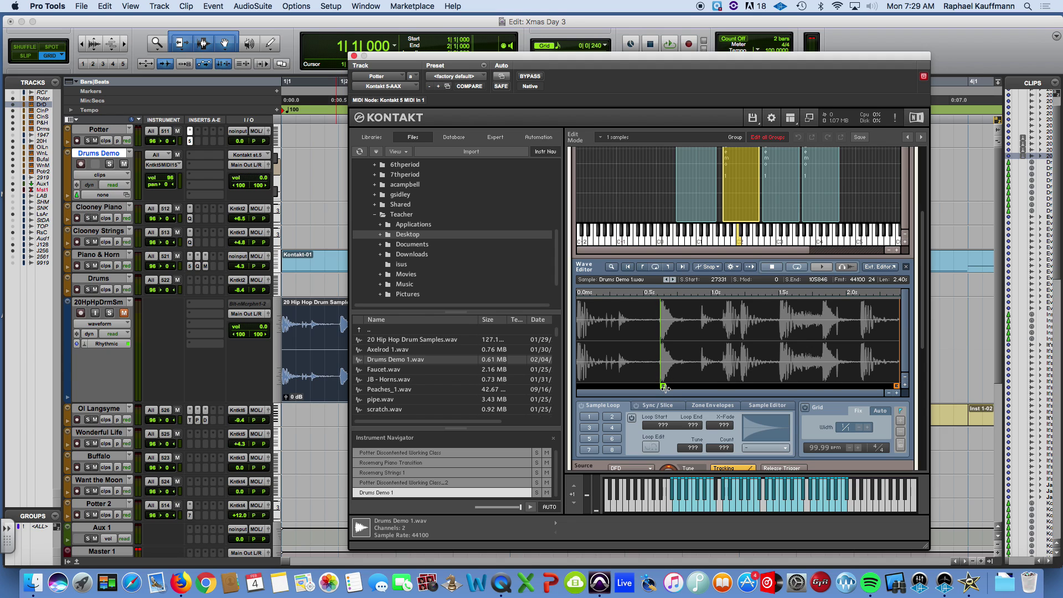
{"action": "left_click", "coordinate": [898, 393]}
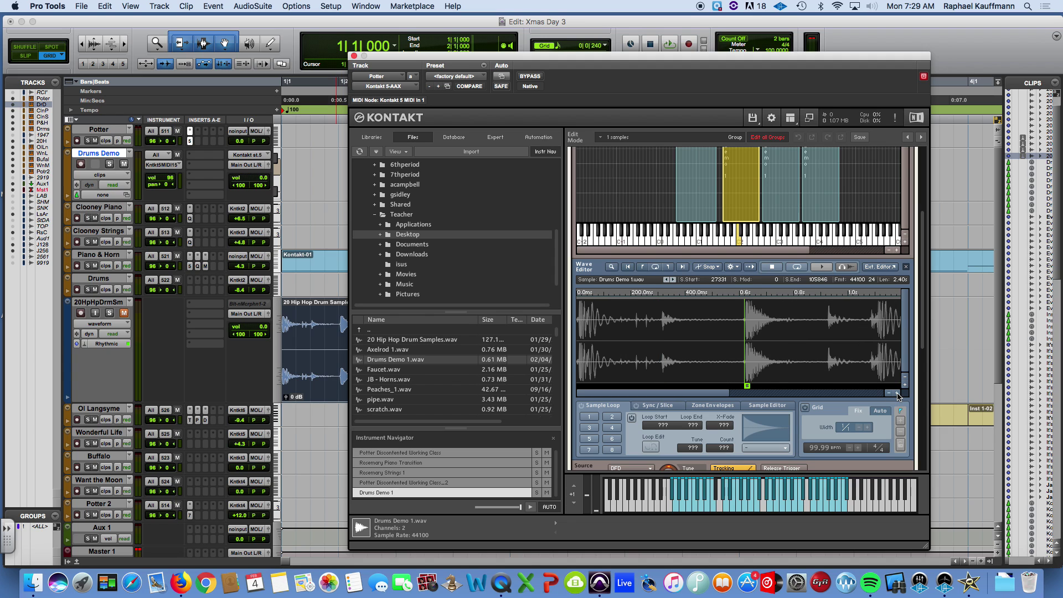
{"action": "left_click", "coordinate": [897, 393]}
{"action": "left_click", "coordinate": [898, 393]}
{"action": "left_click_drag", "start_coordinate": [605, 396], "coordinate": [674, 389]}
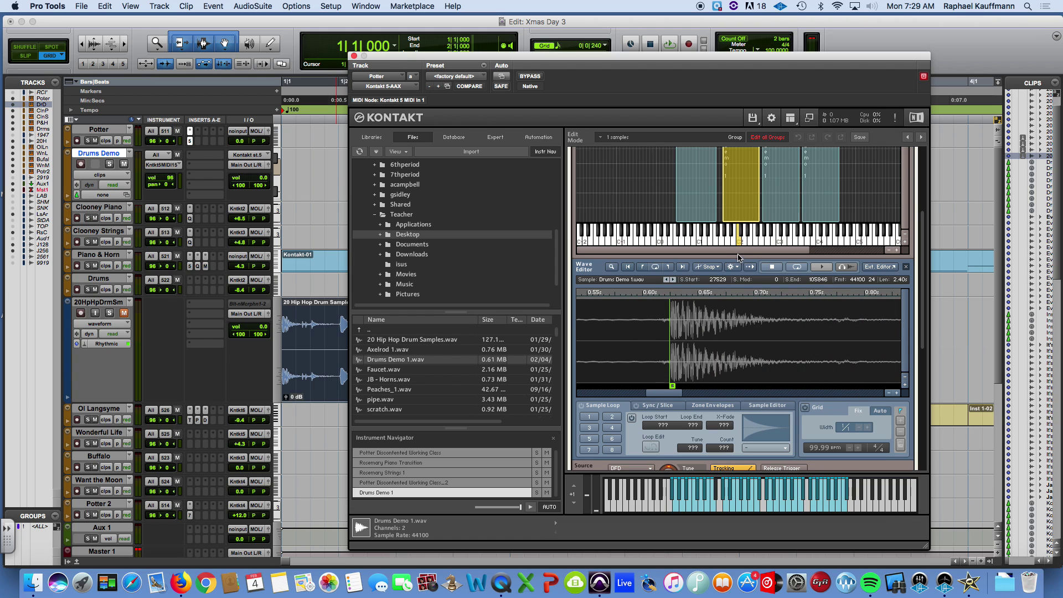
{"action": "left_click", "coordinate": [743, 242]}
{"action": "left_click", "coordinate": [741, 242]}
{"action": "left_click", "coordinate": [740, 243]}
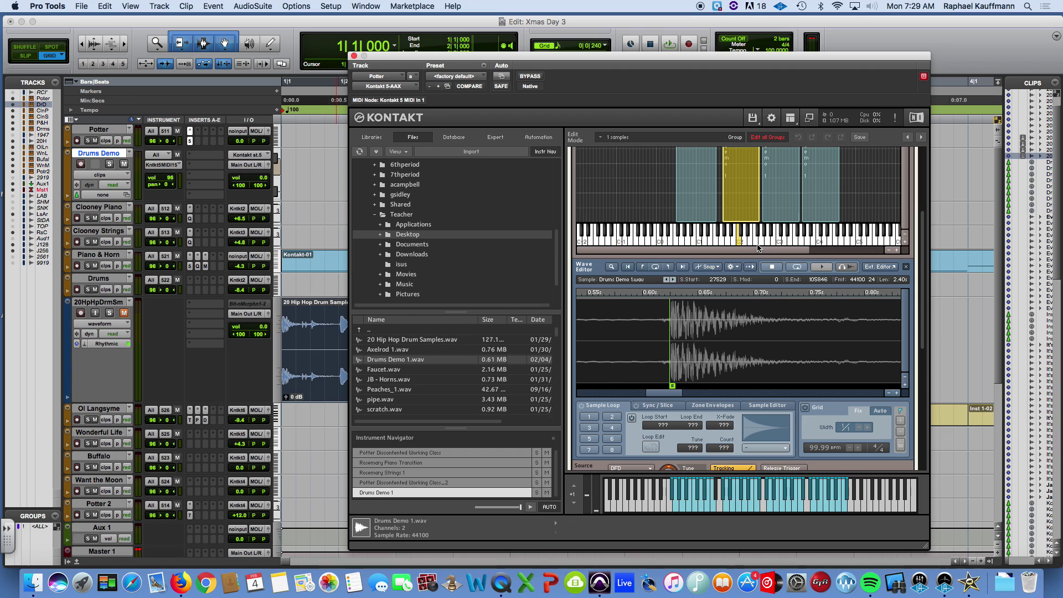
Step: Select the zone rooted at C3, set its sample start to about 53800 on a drum hit, and audition it at C3
{"action": "left_click", "coordinate": [776, 216]}
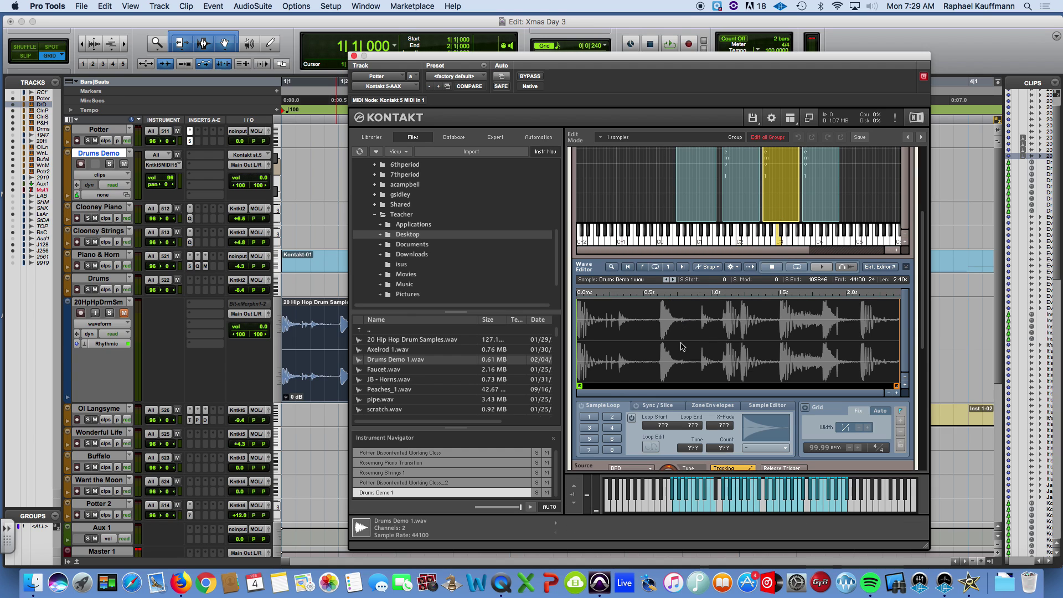
{"action": "left_click_drag", "start_coordinate": [580, 385], "coordinate": [744, 374]}
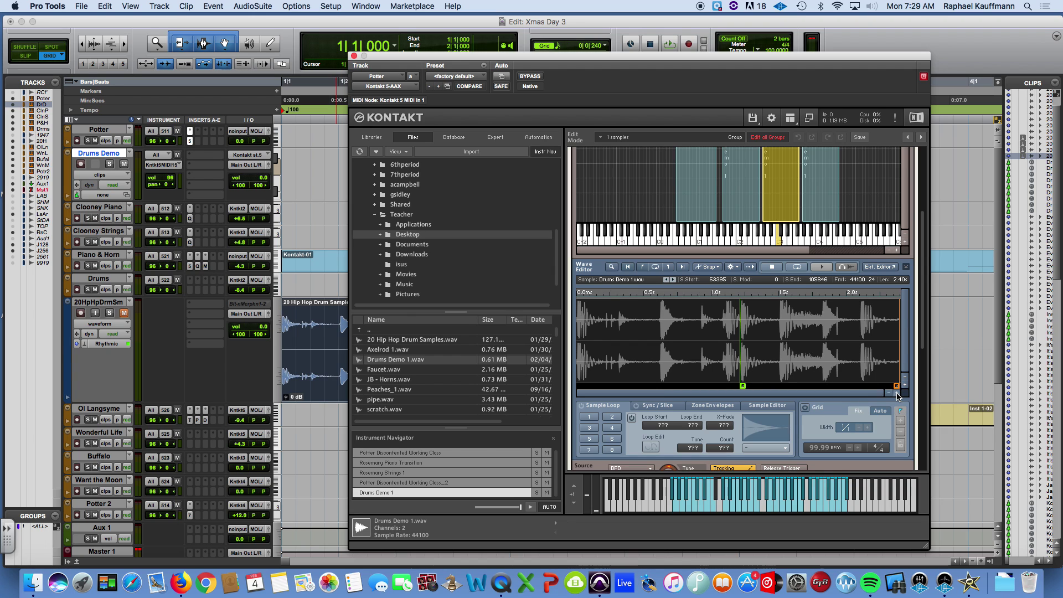
{"action": "left_click", "coordinate": [897, 393]}
{"action": "left_click", "coordinate": [897, 392]}
{"action": "mouse_move", "coordinate": [780, 396]}
{"action": "left_mouse_down"}
{"action": "mouse_move", "coordinate": [662, 395]}
{"action": "mouse_move", "coordinate": [758, 393]}
{"action": "mouse_move", "coordinate": [705, 385]}
{"action": "left_mouse_up"}
{"action": "left_click", "coordinate": [779, 239]}
{"action": "left_click", "coordinate": [778, 239]}
{"action": "left_click", "coordinate": [779, 239]}
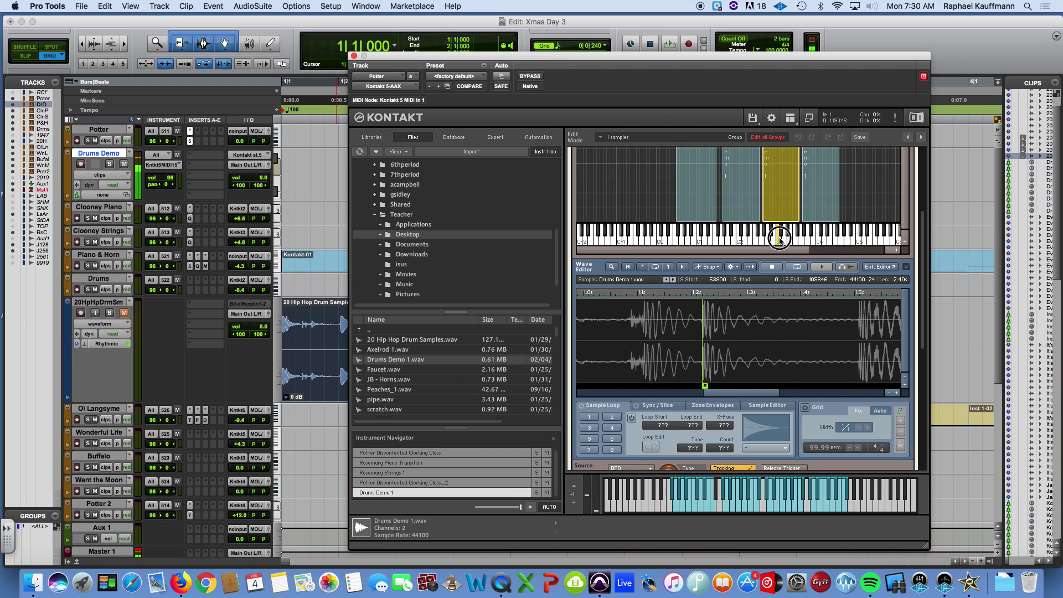
Step: Audition and select the zone rooted at C4, and set its sample start to about 80518 on the drum hit near 1.8 s
{"action": "left_click", "coordinate": [821, 242]}
{"action": "left_click", "coordinate": [822, 244]}
{"action": "mouse_move", "coordinate": [579, 385]}
{"action": "left_mouse_down"}
{"action": "mouse_move", "coordinate": [842, 368]}
{"action": "mouse_move", "coordinate": [821, 376]}
{"action": "left_mouse_up"}
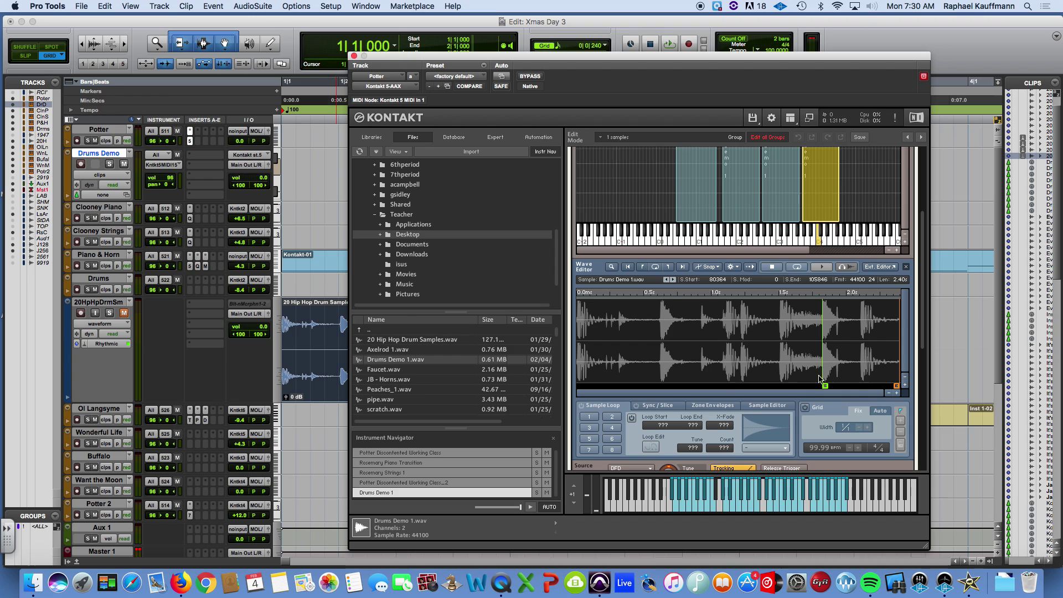
{"action": "left_click", "coordinate": [821, 267]}
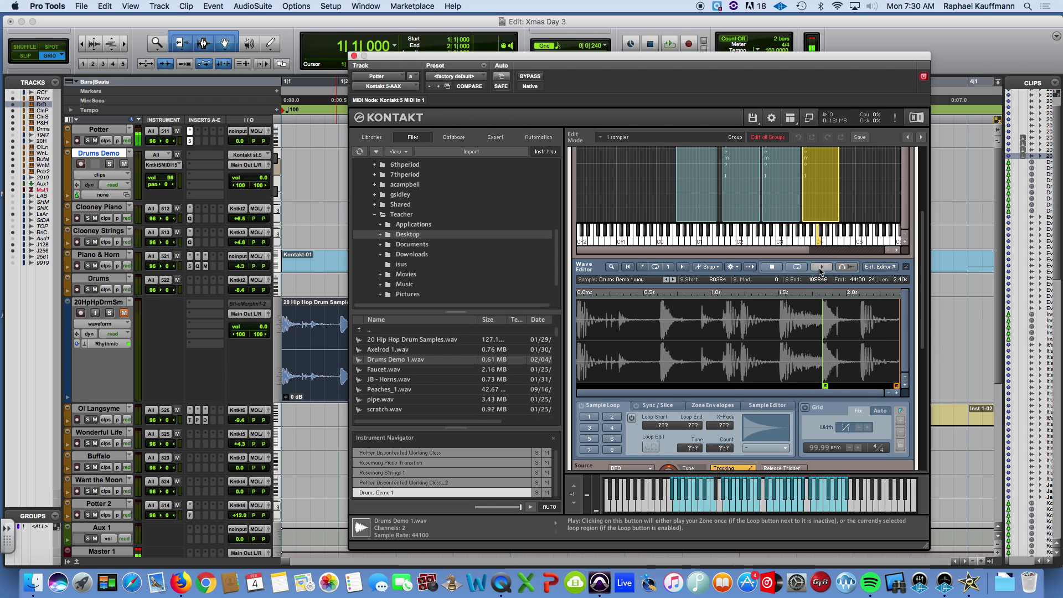
{"action": "left_click", "coordinate": [896, 394]}
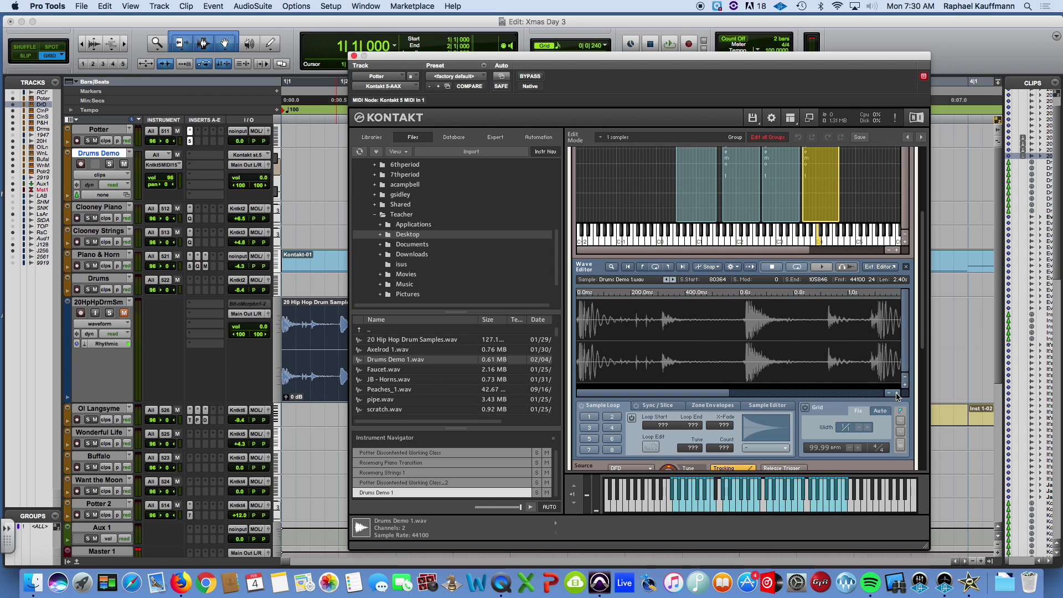
{"action": "left_click_drag", "start_coordinate": [628, 397], "coordinate": [877, 389]}
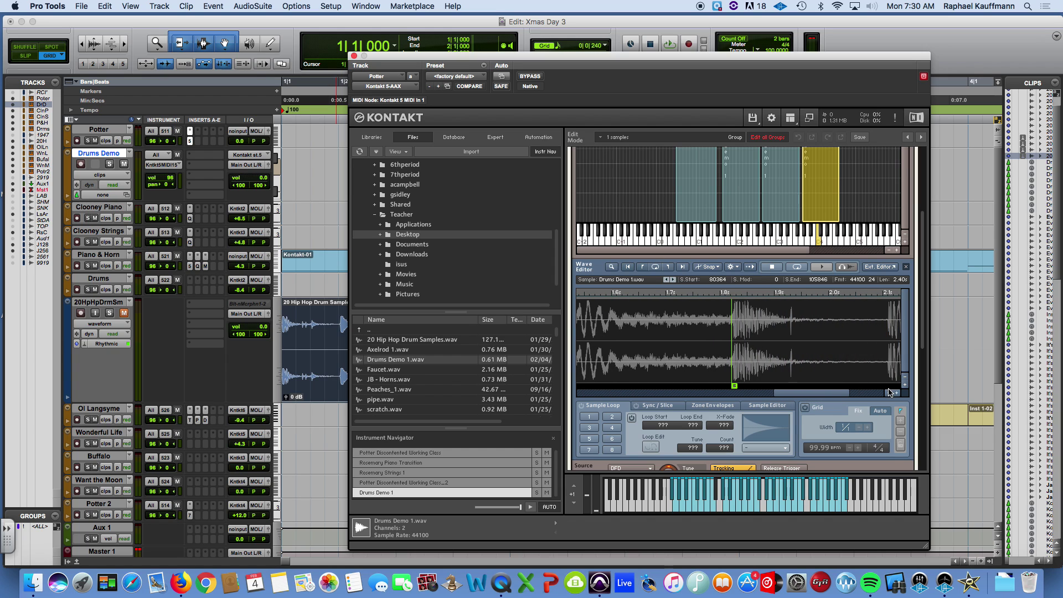
{"action": "left_click", "coordinate": [897, 394]}
{"action": "mouse_move", "coordinate": [612, 388]}
{"action": "left_mouse_down"}
{"action": "mouse_move", "coordinate": [612, 376]}
{"action": "mouse_move", "coordinate": [612, 386]}
{"action": "left_mouse_up"}
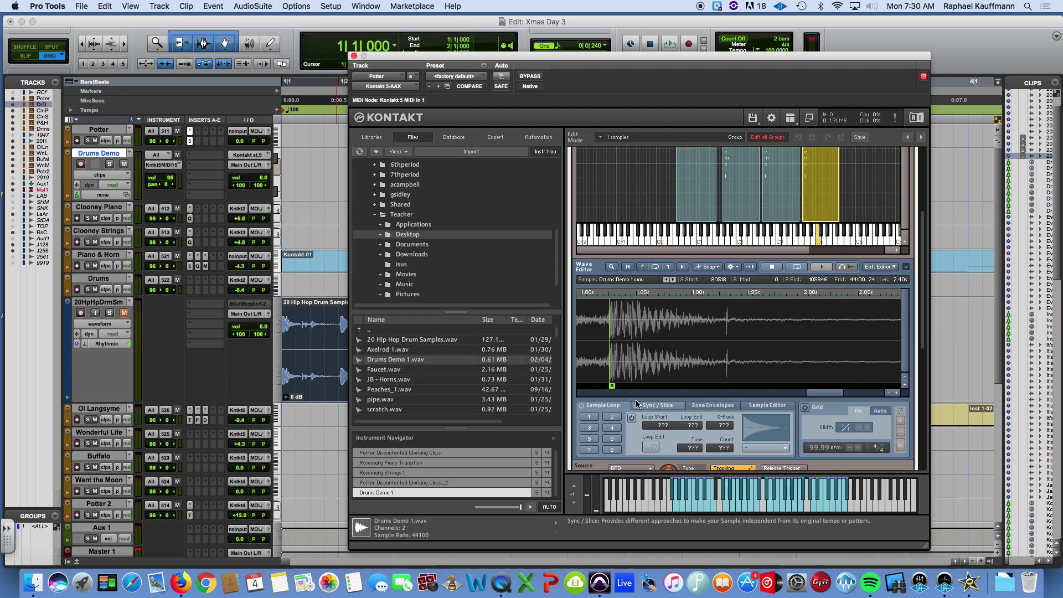
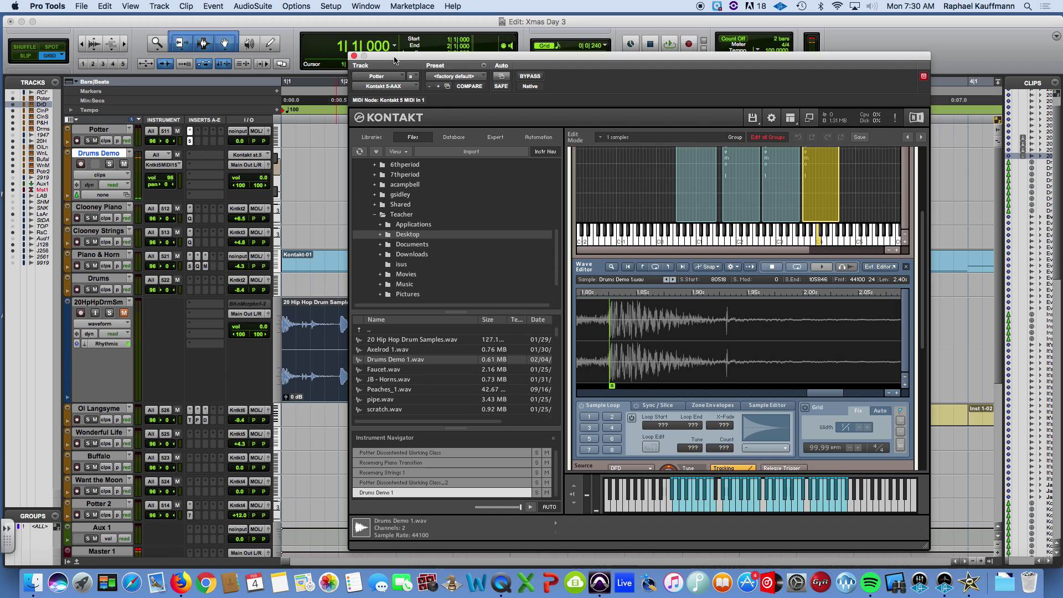
Step: Close the Kontakt window and show only the Drums Demo track in the MIDI Editor
{"action": "left_click", "coordinate": [354, 56]}
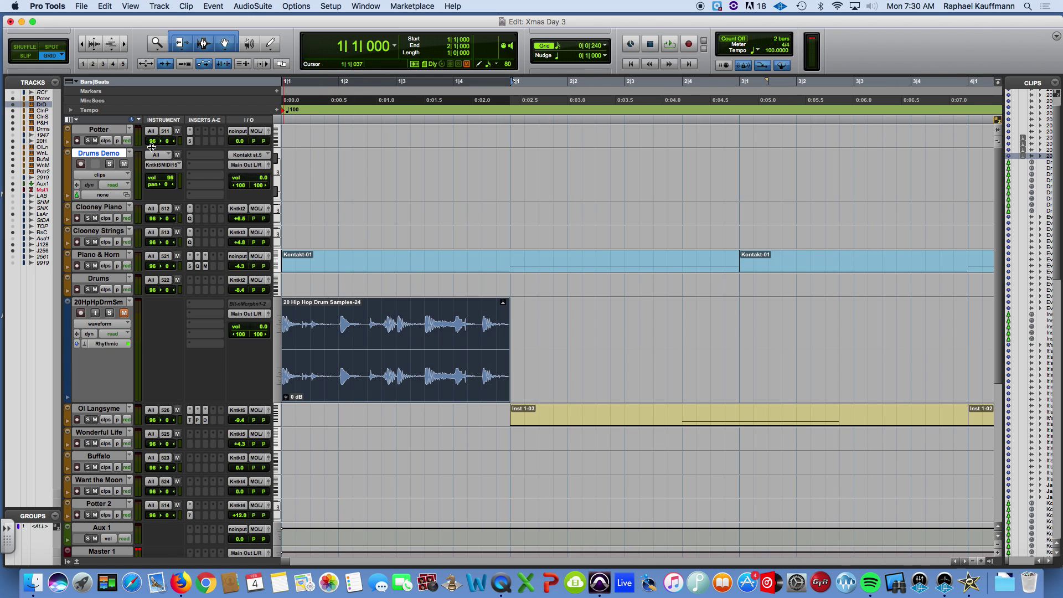
{"action": "key", "text": "ctrl+equal"}
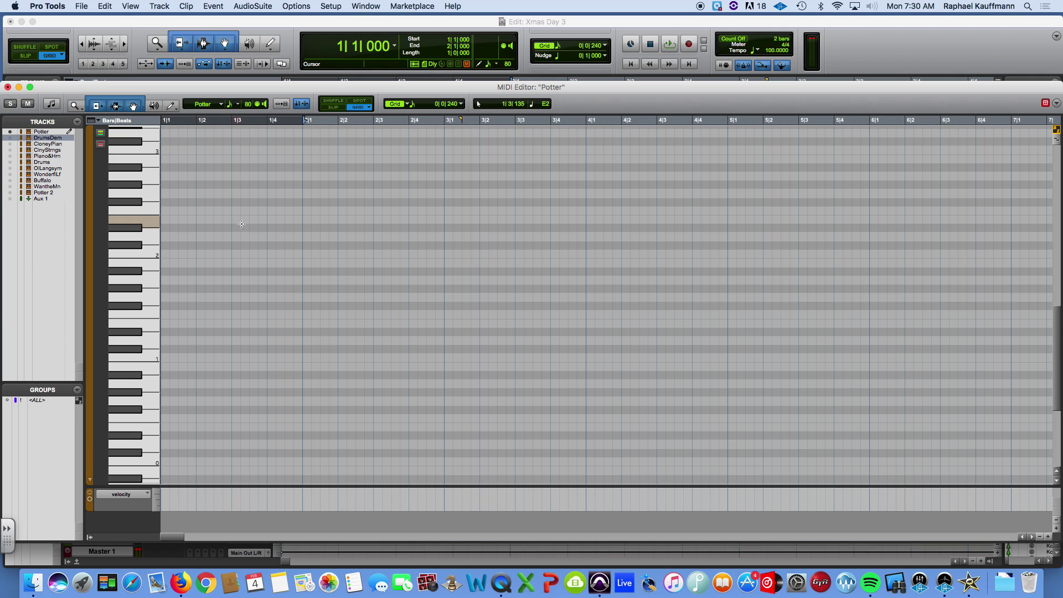
{"action": "left_click", "coordinate": [11, 138]}
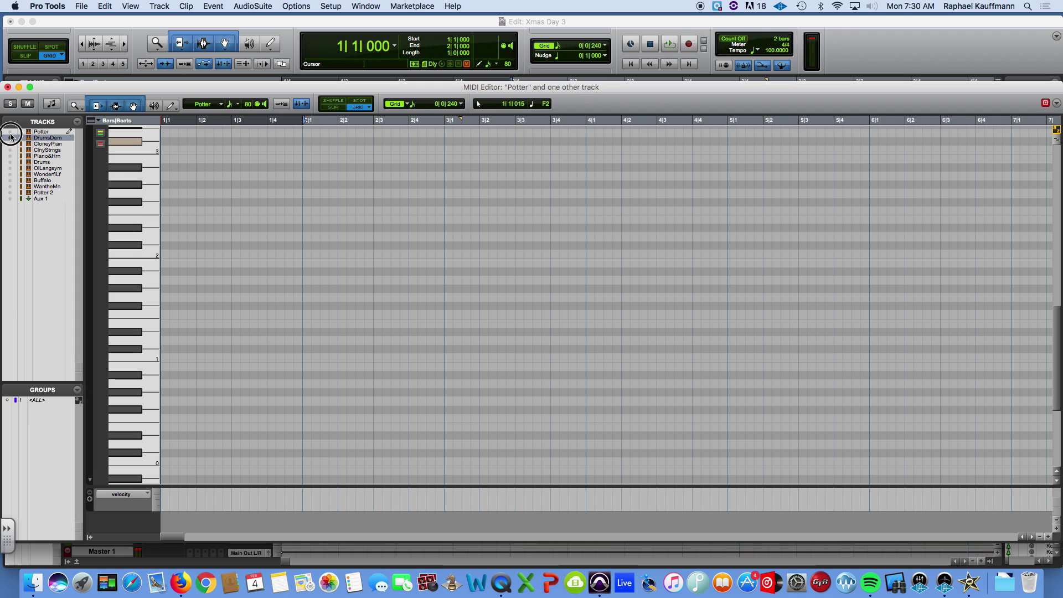
{"action": "left_click_drag", "start_coordinate": [123, 208], "coordinate": [134, 359]}
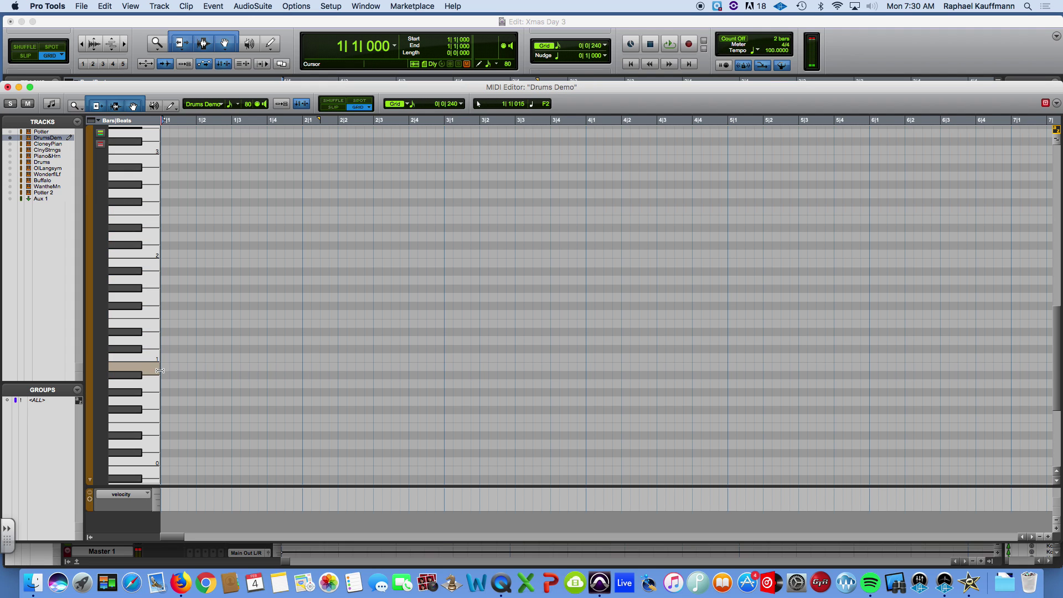
Step: Draw a C1 note from 1|1|000 to 1|2|000 on the Drums Demo track and set its velocity to 127
{"action": "left_click", "coordinate": [167, 358]}
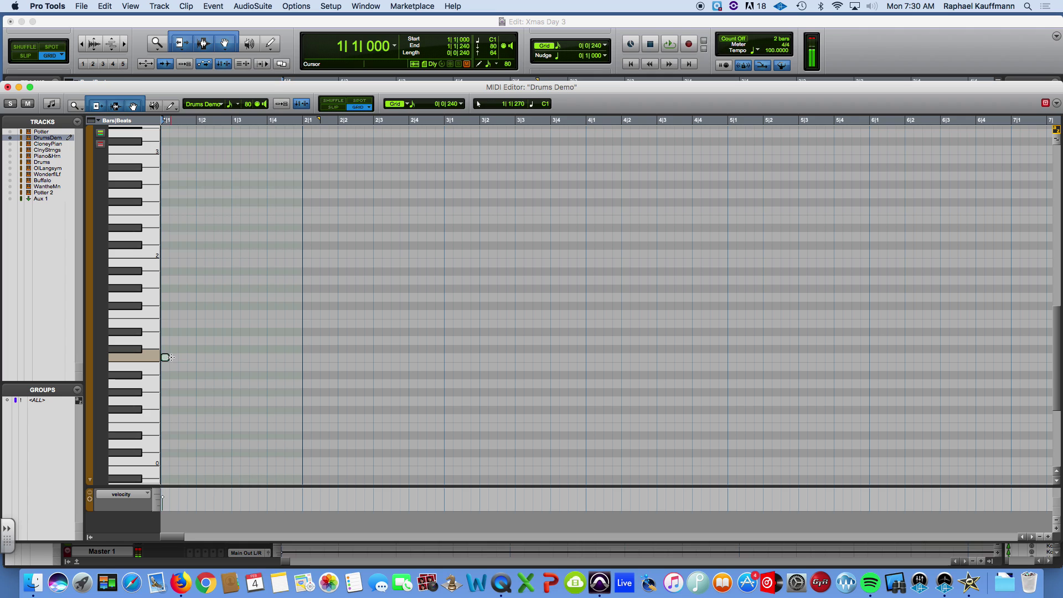
{"action": "left_click_drag", "start_coordinate": [193, 357], "coordinate": [196, 357]}
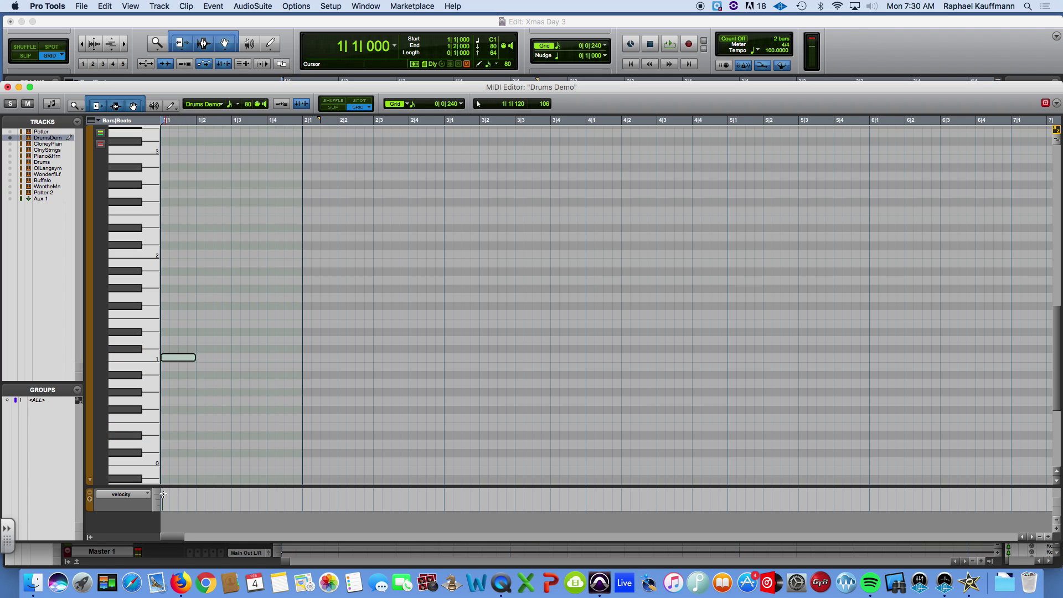
{"action": "left_click_drag", "start_coordinate": [162, 497], "coordinate": [162, 488]}
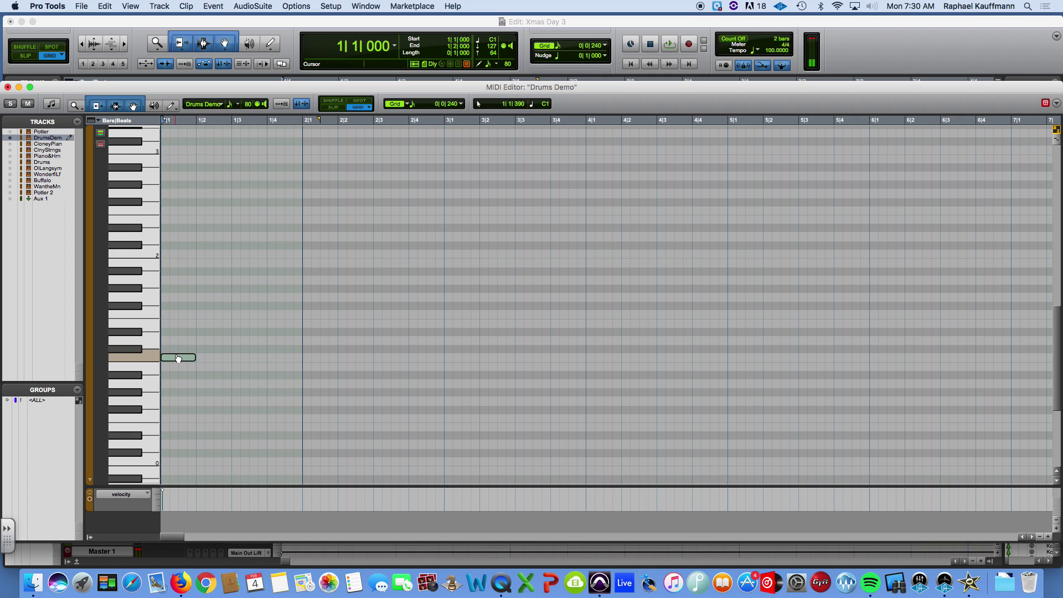
{"action": "left_click_drag", "start_coordinate": [179, 349], "coordinate": [206, 258]}
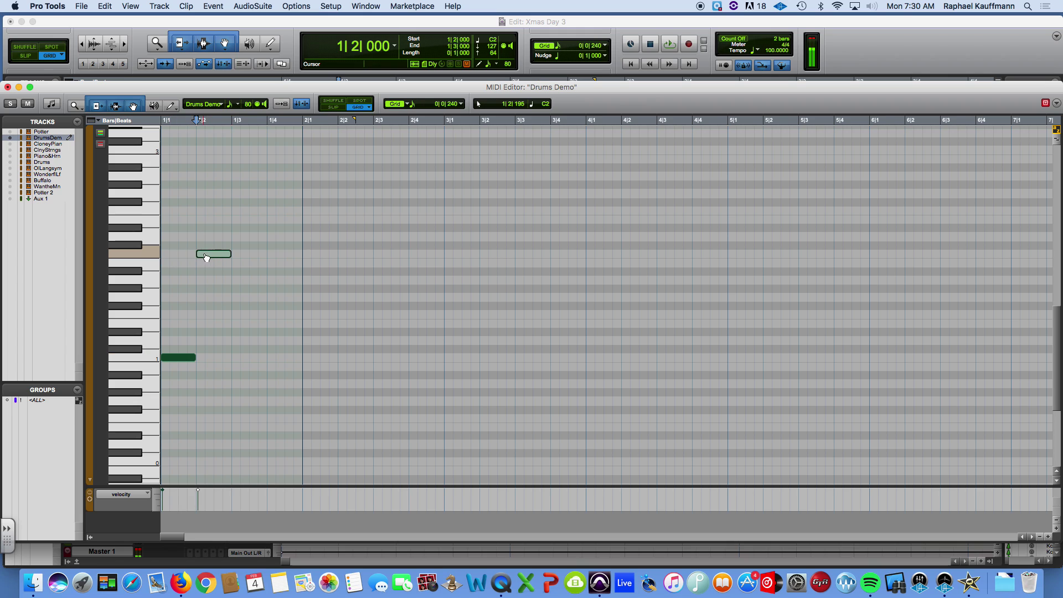
{"action": "left_click", "coordinate": [146, 357]}
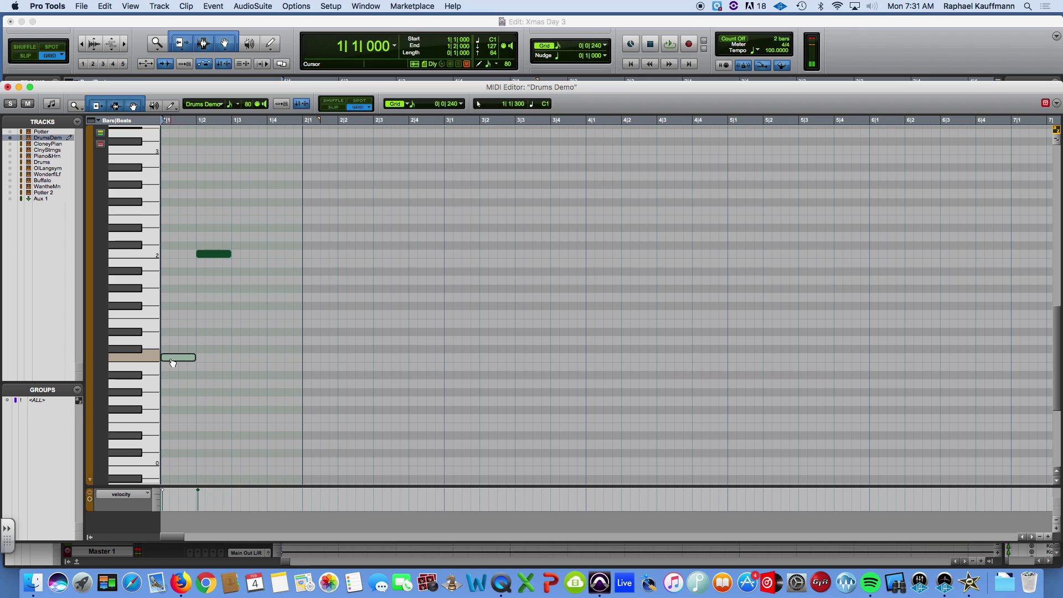
{"action": "left_click", "coordinate": [213, 254]}
{"action": "key", "text": "Delete"}
Step: Solo the Drums Demo track and play back the C1 note from the beginning of the session
{"action": "key", "text": "Return"}
{"action": "key", "text": "space"}
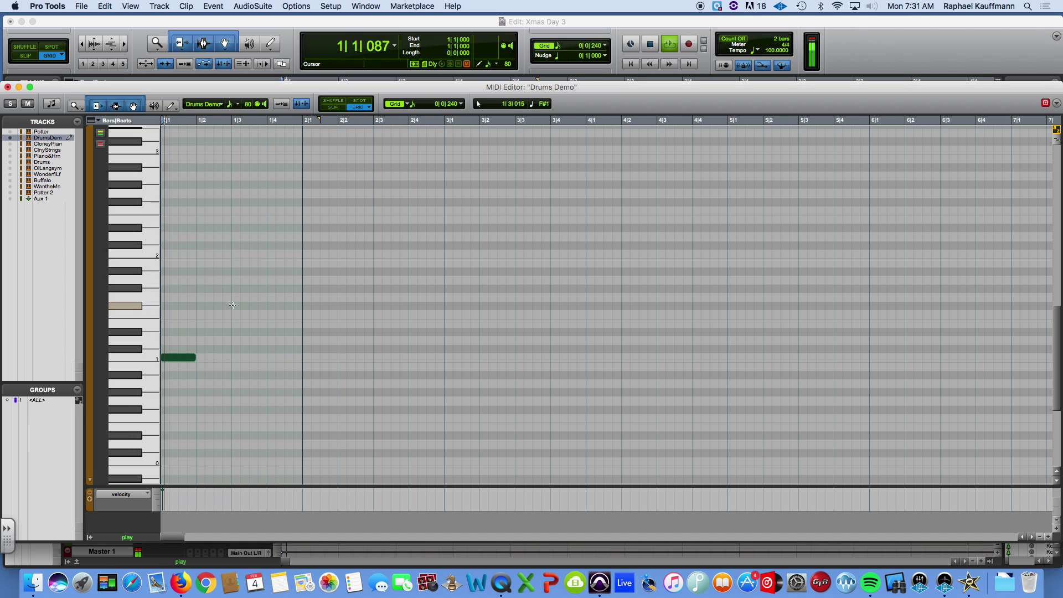
{"action": "key", "text": "space"}
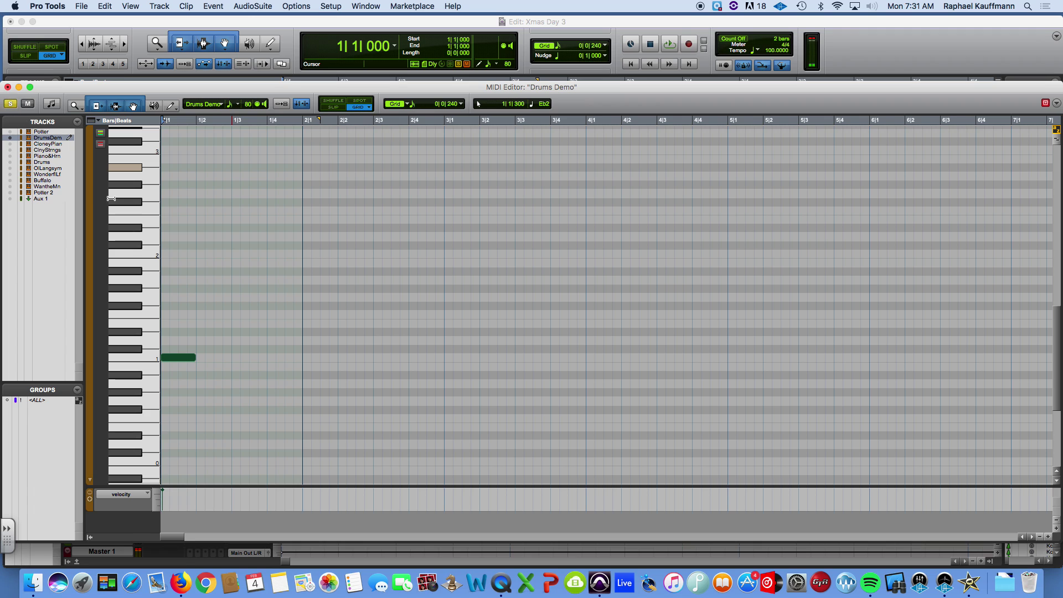
{"action": "key", "text": "space"}
{"action": "key", "text": "space"}
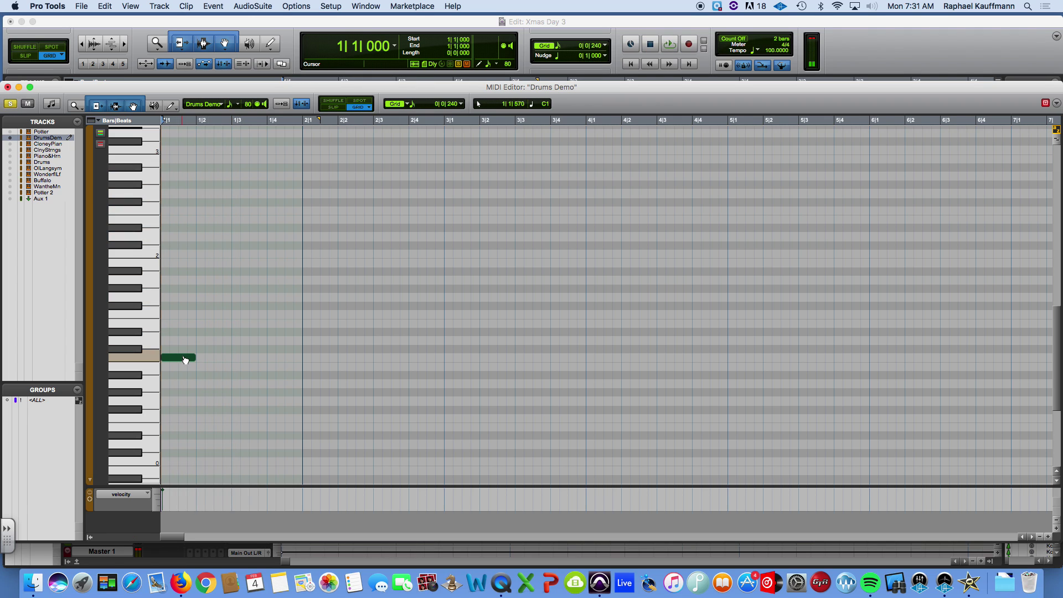
{"action": "key", "text": "space"}
{"action": "key", "text": "space"}
Step: Try shortening the C1 note to 0|0|720 and play it back
{"action": "left_click", "coordinate": [190, 359]}
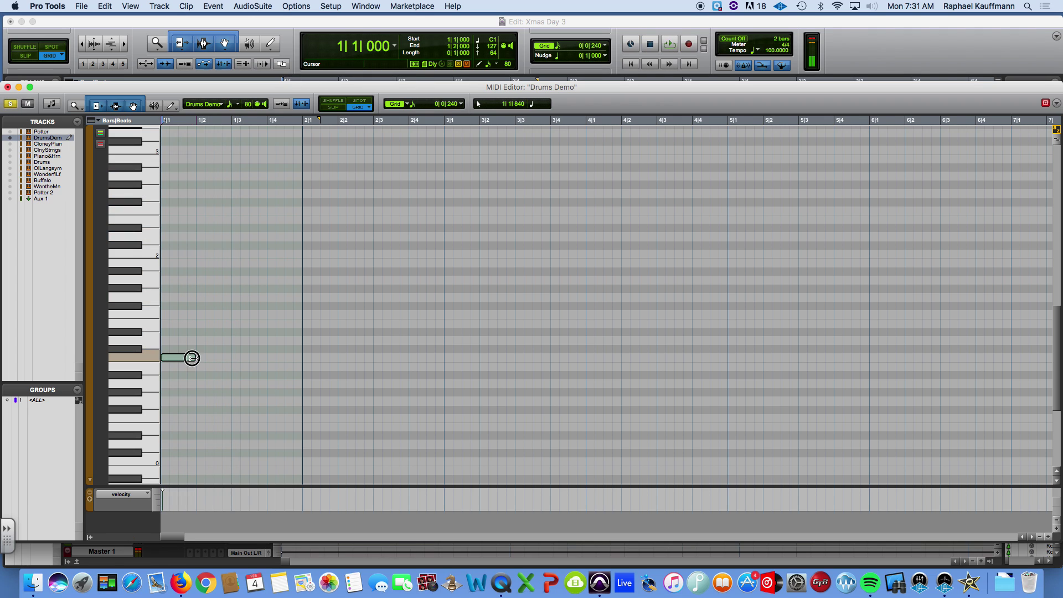
{"action": "key", "text": "space"}
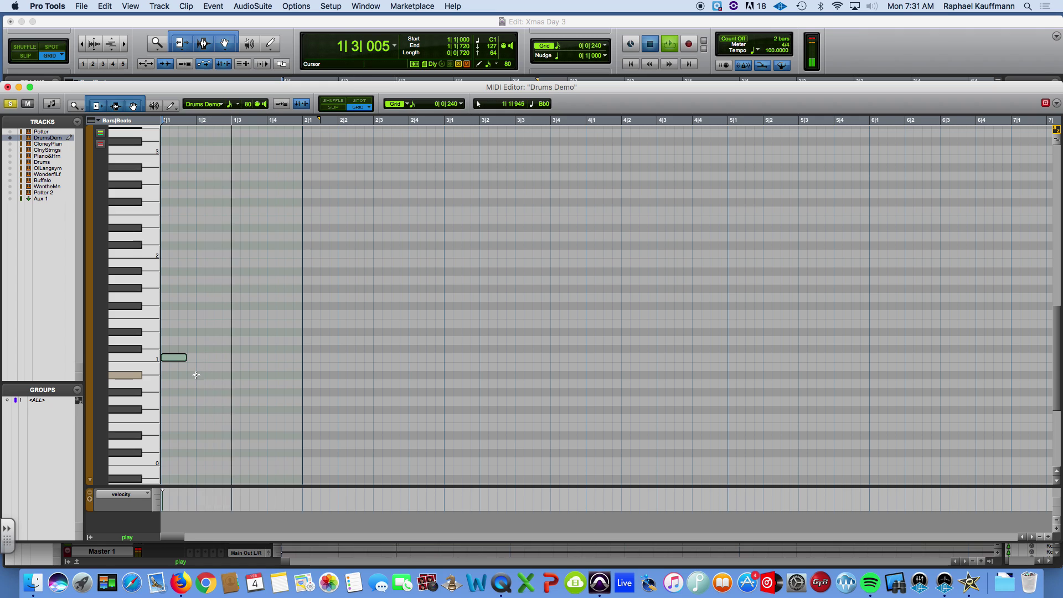
{"action": "key", "text": "space"}
{"action": "key", "text": "space"}
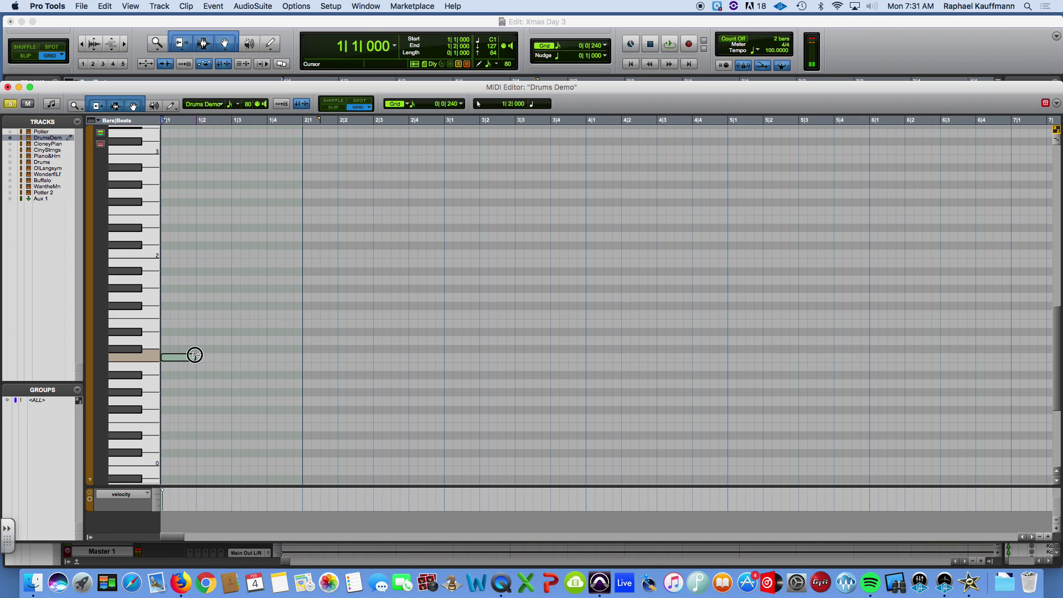
Step: Copy the one-beat note to C2 on beat 2, C3 on beat 3 and C4 on beat 4 of bar 1
{"action": "left_click_drag", "start_coordinate": [181, 359], "coordinate": [238, 150]}
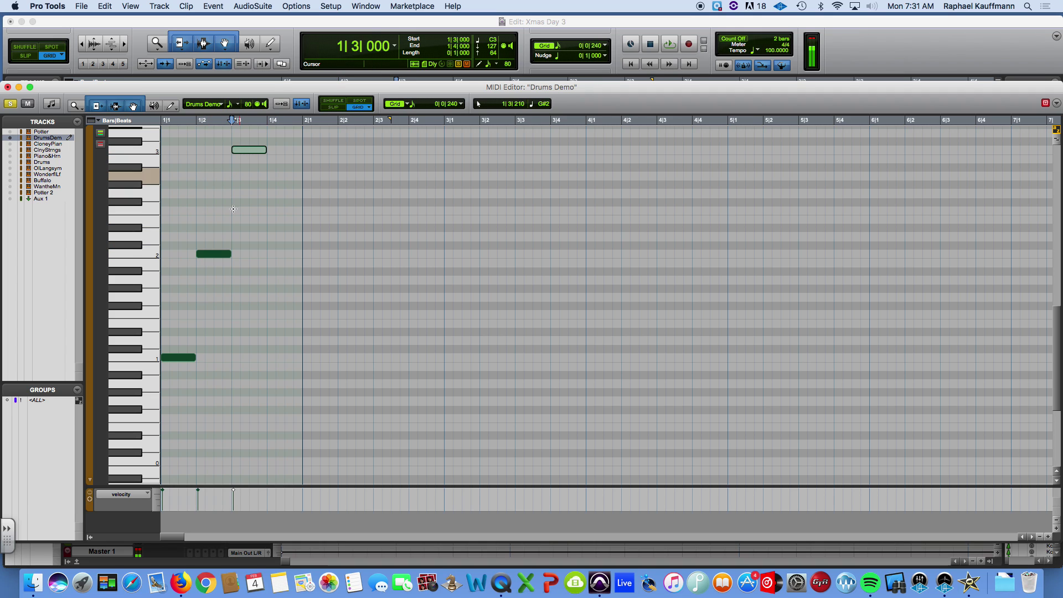
{"action": "left_click", "coordinate": [191, 359]}
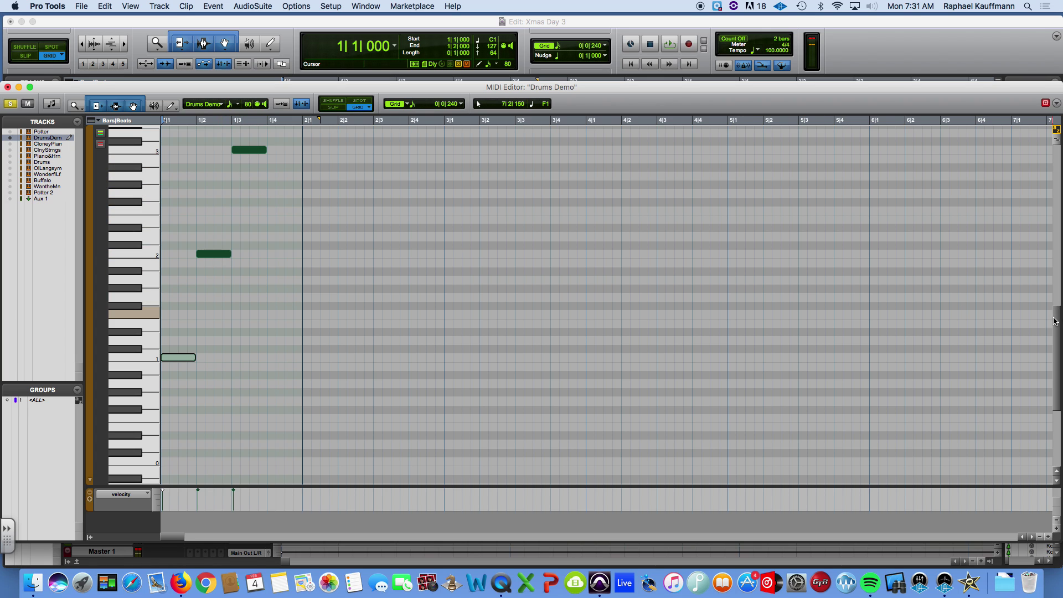
{"action": "scroll", "coordinate": [443, 365], "scroll_direction": "up", "scroll_amount": 5}
{"action": "left_click_drag", "start_coordinate": [256, 307], "coordinate": [301, 212]}
Step: Select and play the Drums Demo clip in the Edit window, and reopen it in the MIDI Editor
{"action": "left_click", "coordinate": [255, 25]}
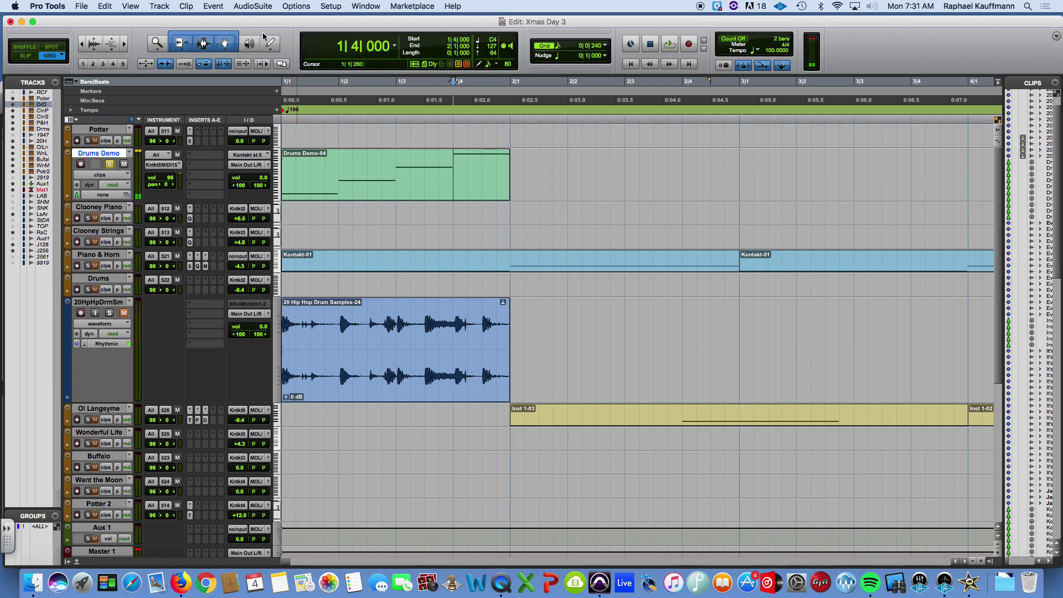
{"action": "left_click", "coordinate": [340, 199]}
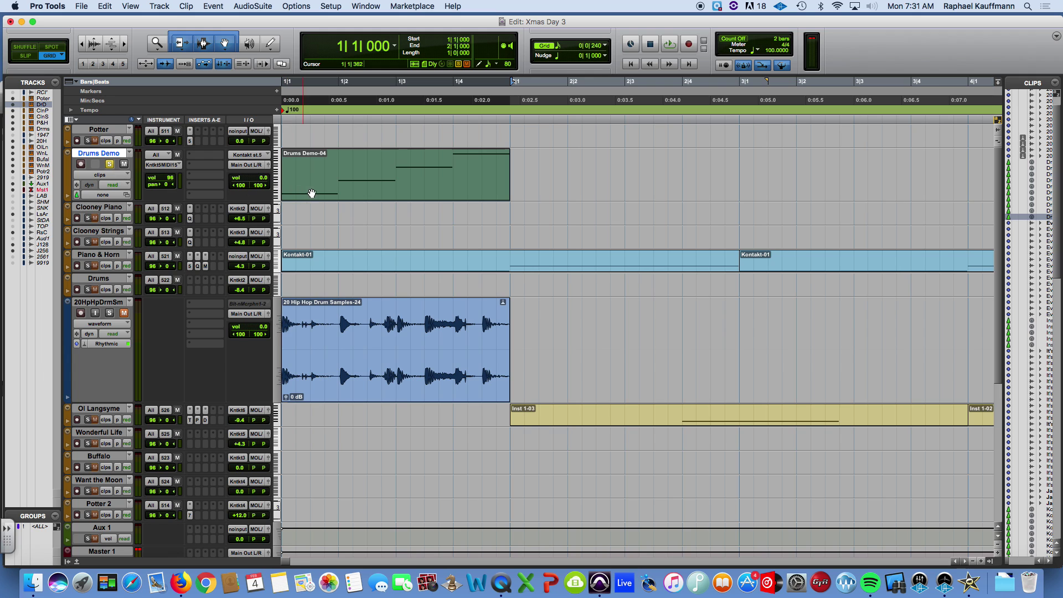
{"action": "key", "text": "space"}
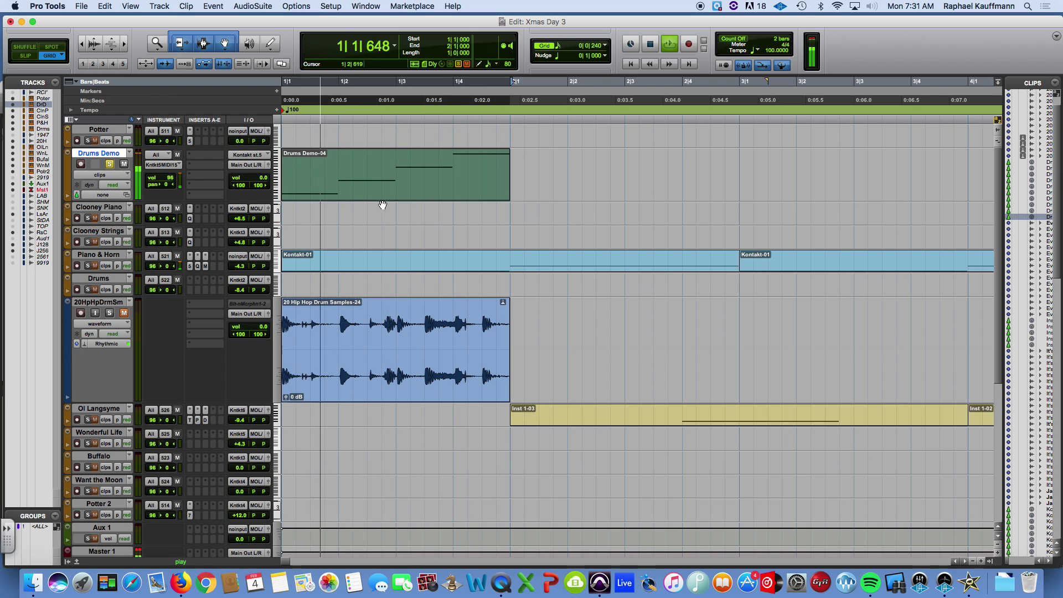
{"action": "key", "text": "space"}
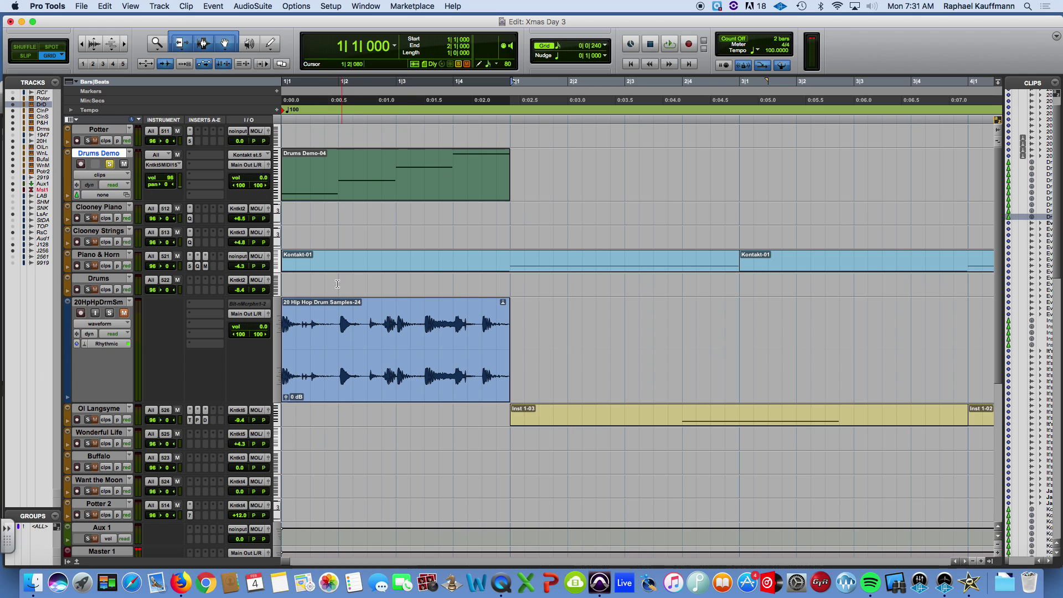
{"action": "double_click", "coordinate": [376, 188]}
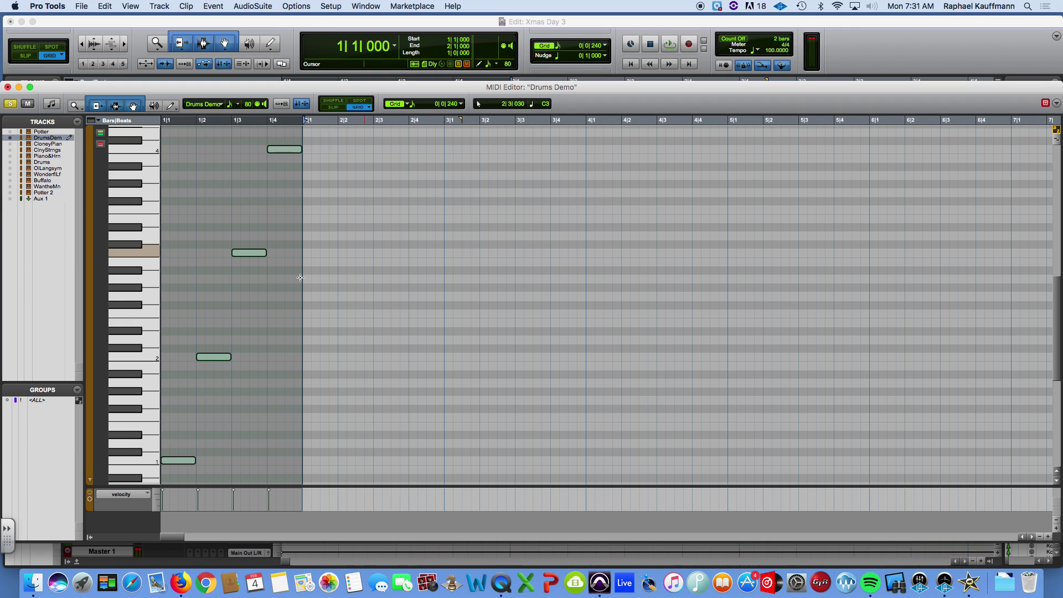
Step: Duplicate the bar 1 Drums Demo clip into bar 2 and open the copy in the MIDI Editor
{"action": "left_click", "coordinate": [237, 317]}
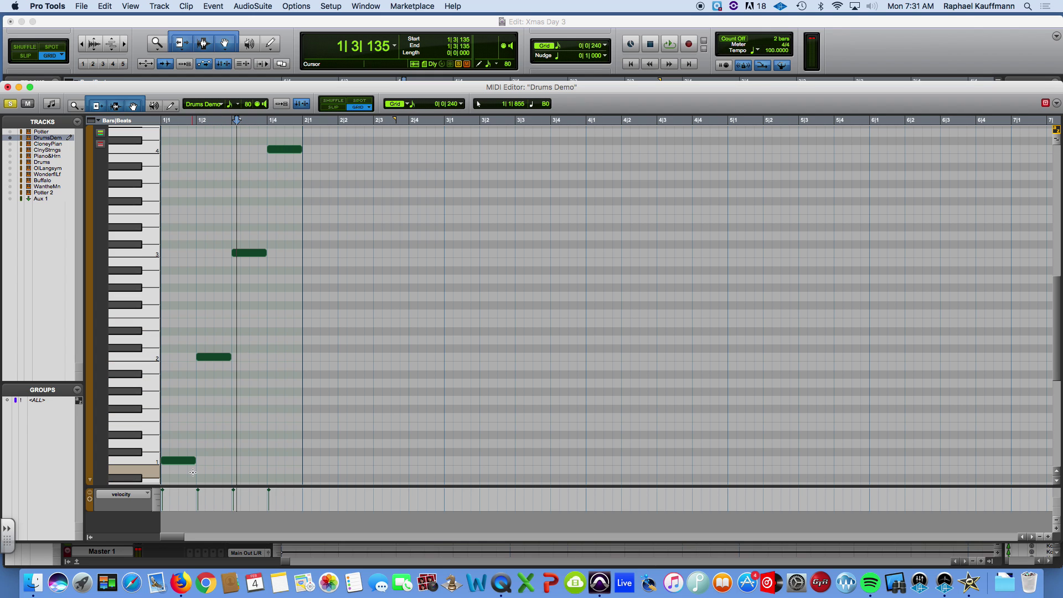
{"action": "left_click", "coordinate": [107, 25]}
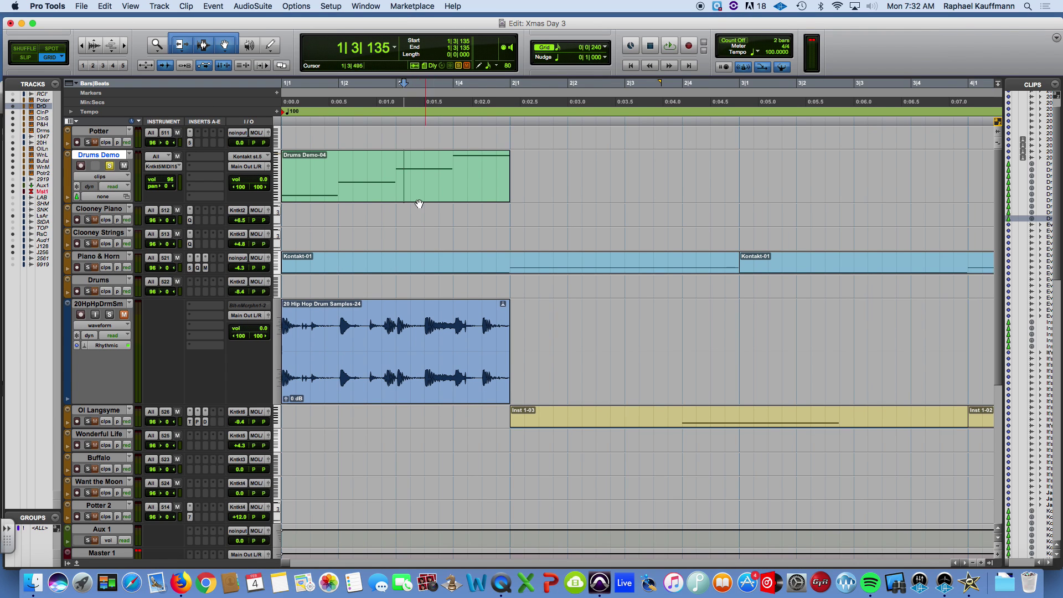
{"action": "key", "text": "super+d"}
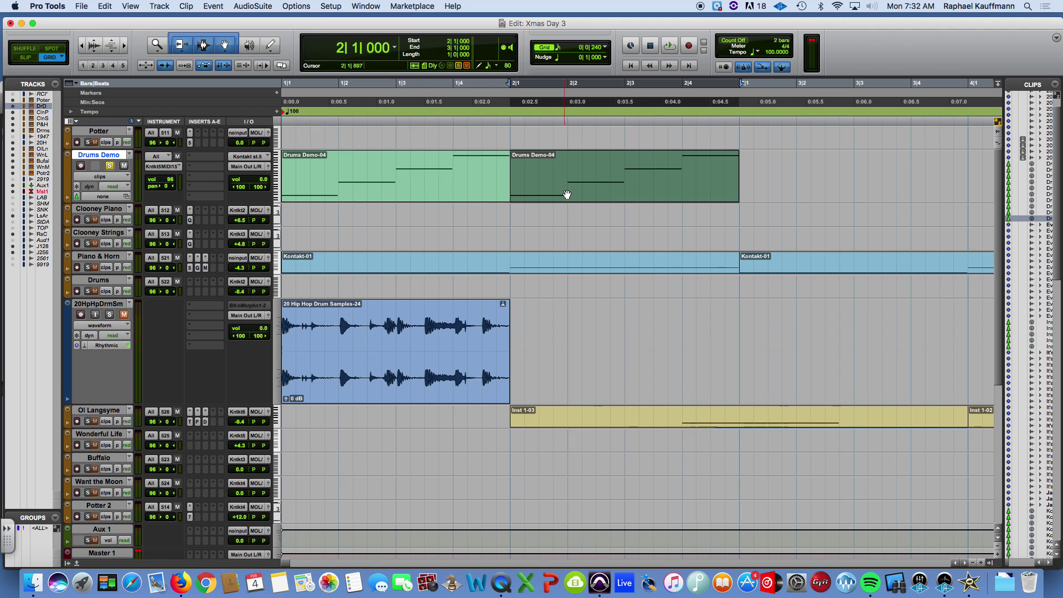
{"action": "double_click", "coordinate": [565, 194]}
{"action": "left_click", "coordinate": [382, 329]}
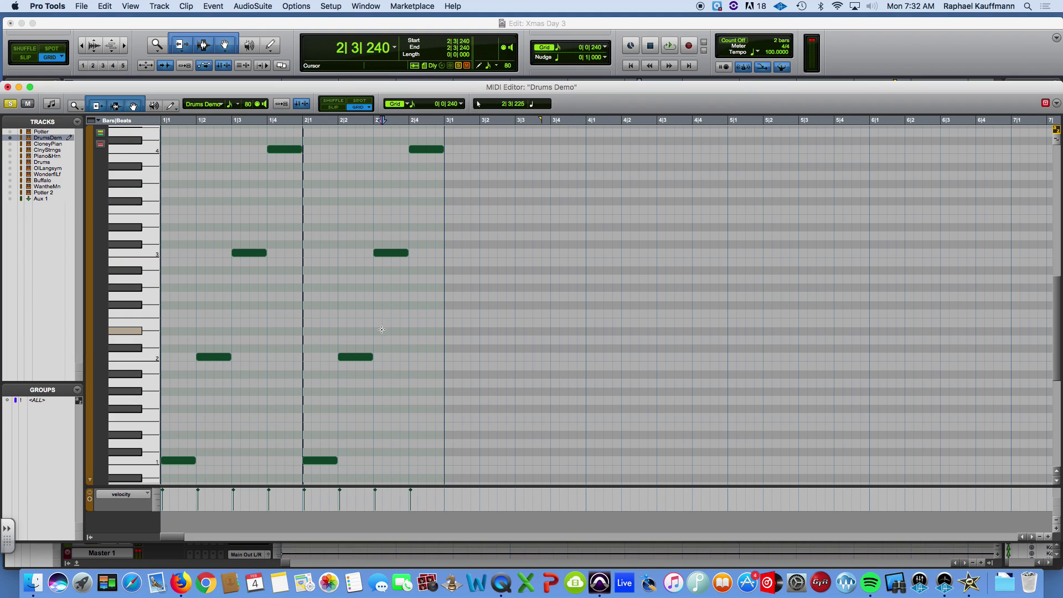
Step: Shorten the C1 note at the start of bar 2 to 0|0|480, duplicate it right after, and play from bar 2
{"action": "left_click_drag", "start_coordinate": [334, 460], "coordinate": [320, 460]}
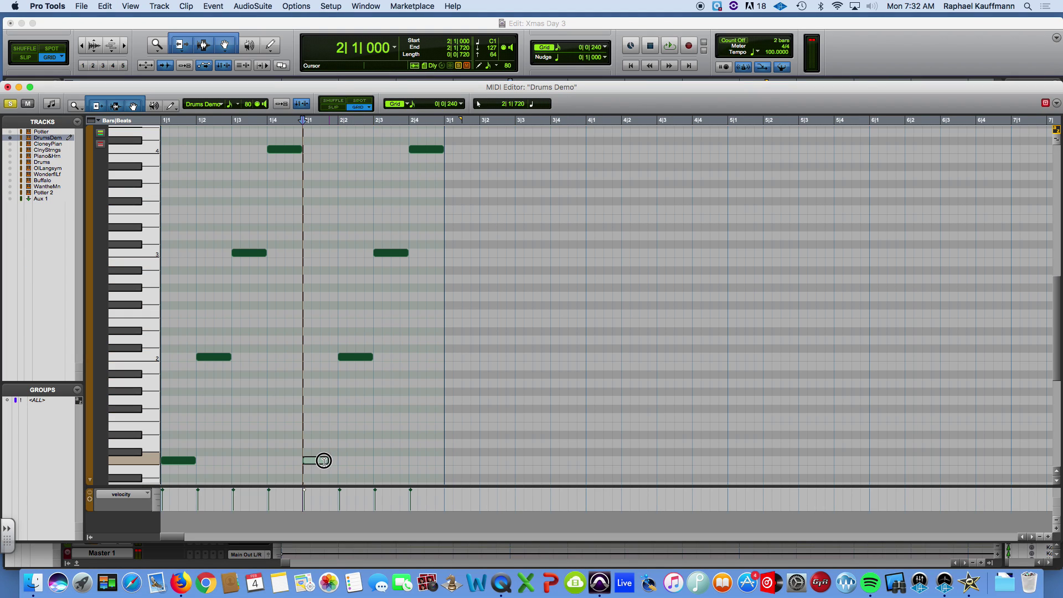
{"action": "key", "text": "super+d"}
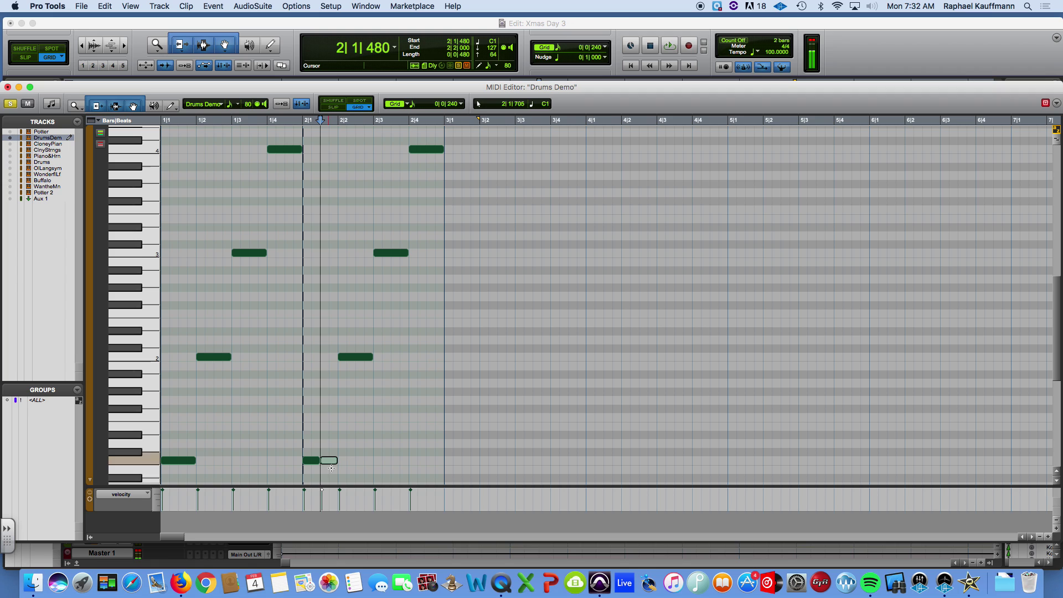
{"action": "left_click", "coordinate": [302, 447]}
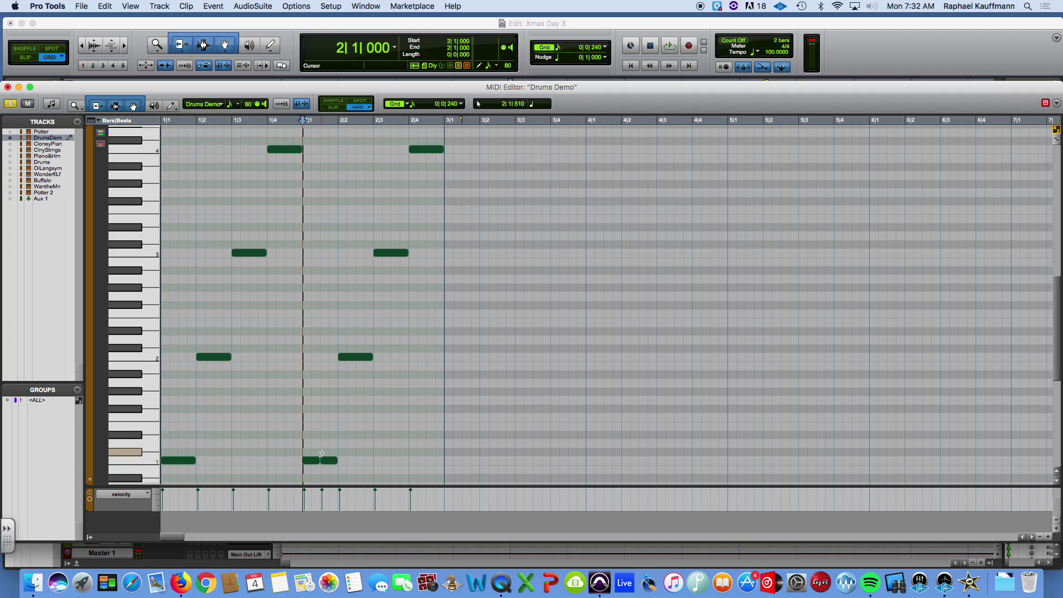
{"action": "key", "text": "space"}
{"action": "key", "text": "space"}
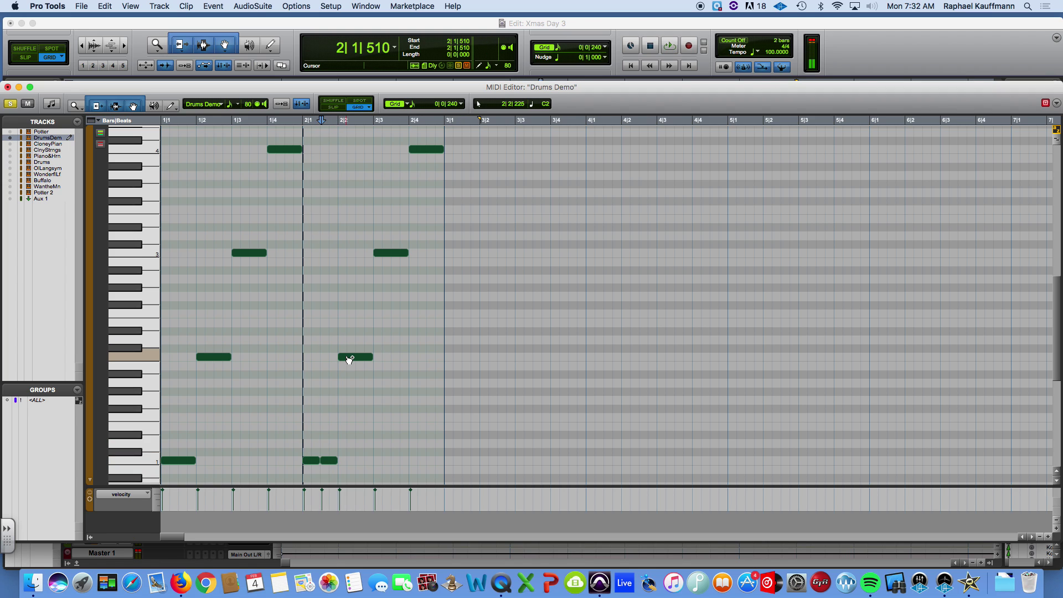
Step: Move the C3 note on beat 3 of bar 2 down to C1 and play from bar 2
{"action": "left_click", "coordinate": [386, 254]}
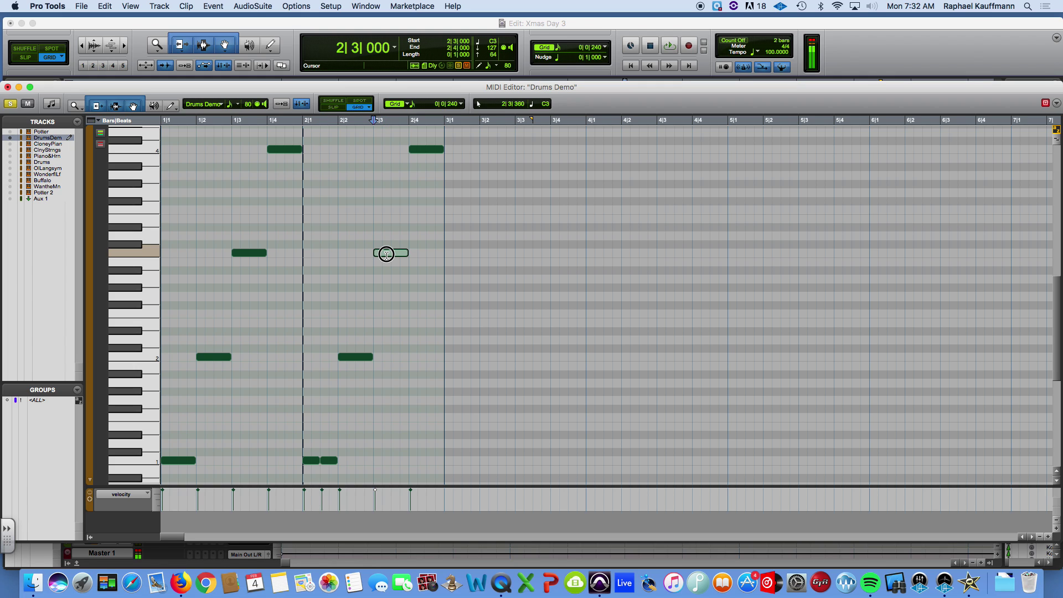
{"action": "left_click_drag", "start_coordinate": [386, 254], "coordinate": [387, 461]}
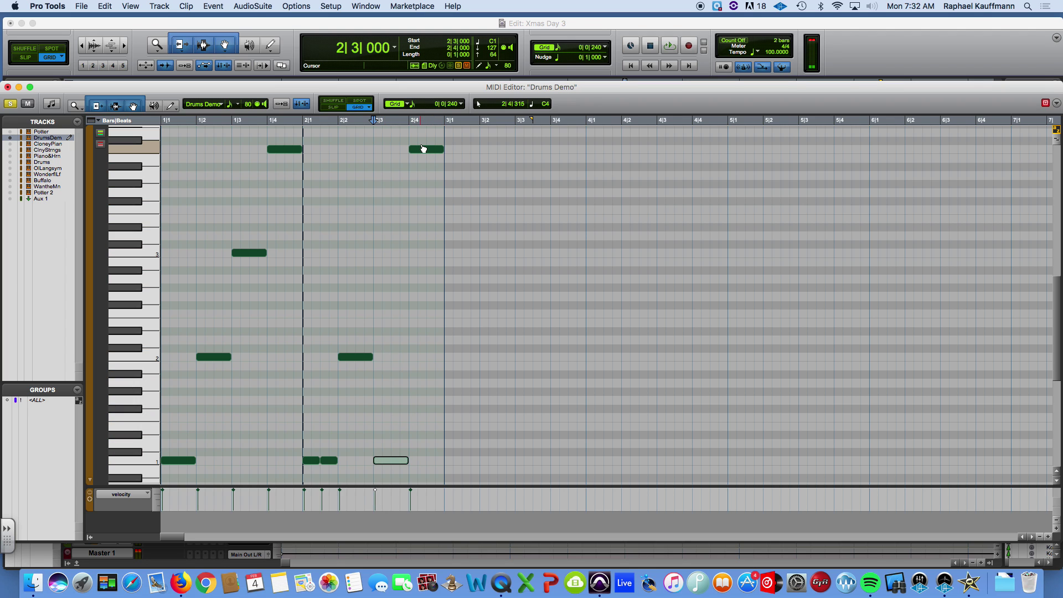
{"action": "left_click", "coordinate": [305, 212]}
{"action": "key", "text": "space"}
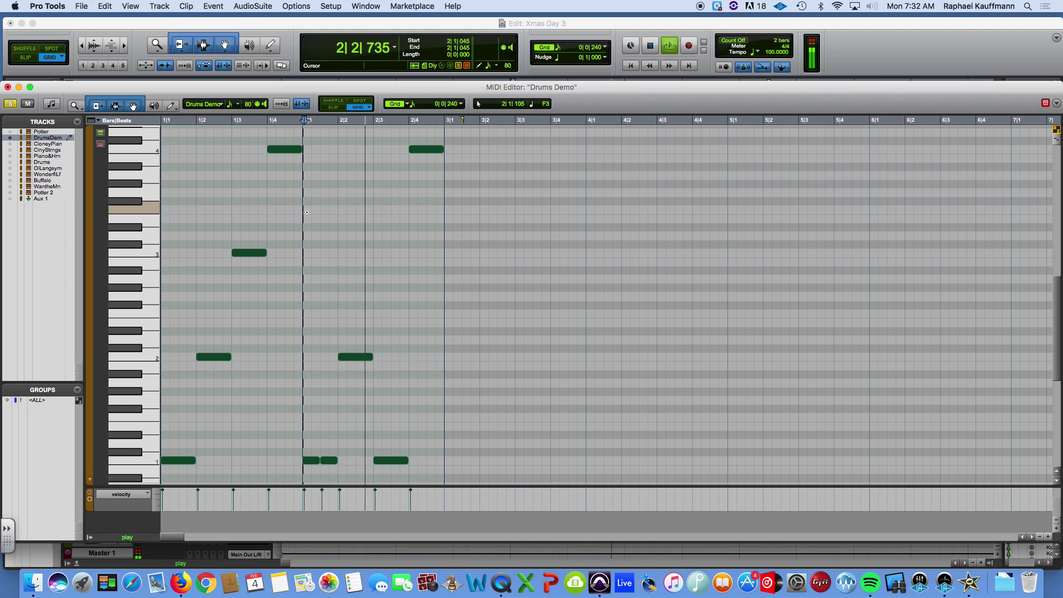
{"action": "key", "text": "space"}
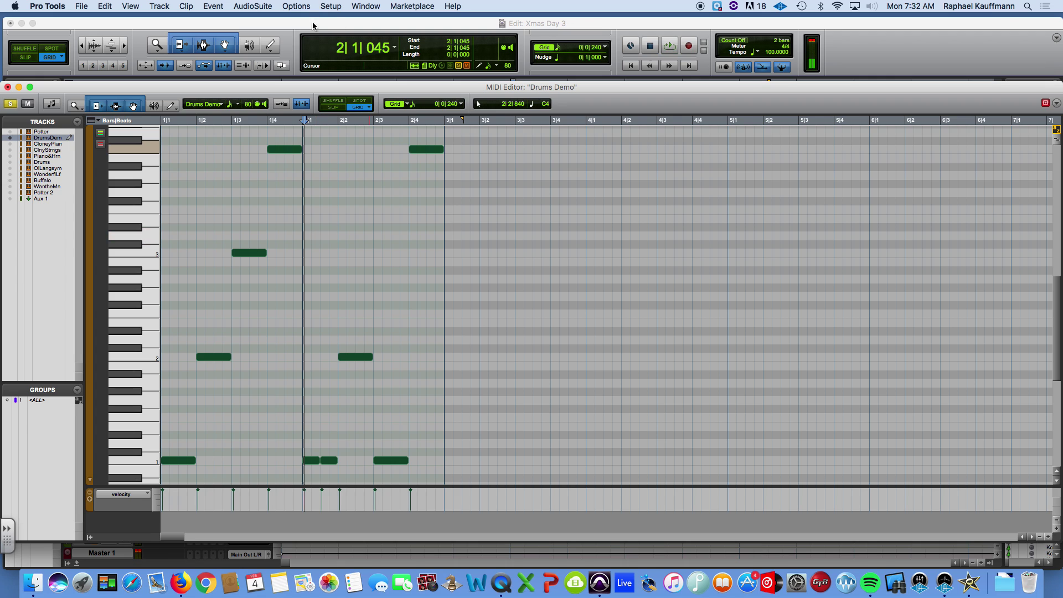
Step: Select both Drums Demo clips in the Edit window and play them together
{"action": "left_click", "coordinate": [313, 26]}
{"action": "left_click", "coordinate": [406, 189]}
{"action": "left_click", "coordinate": [526, 192], "text": "shift"}
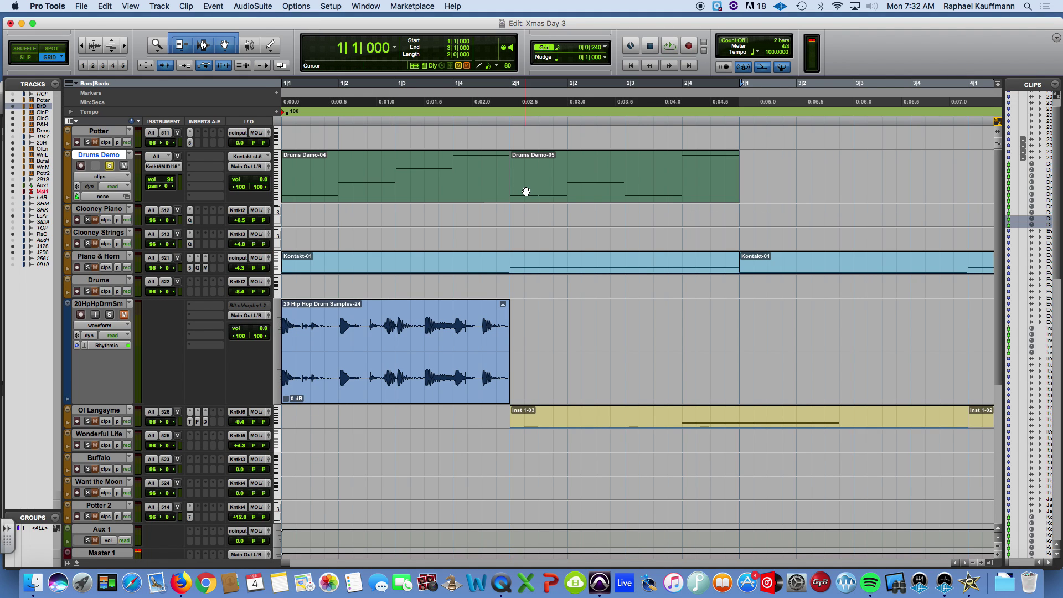
{"action": "key", "text": "space"}
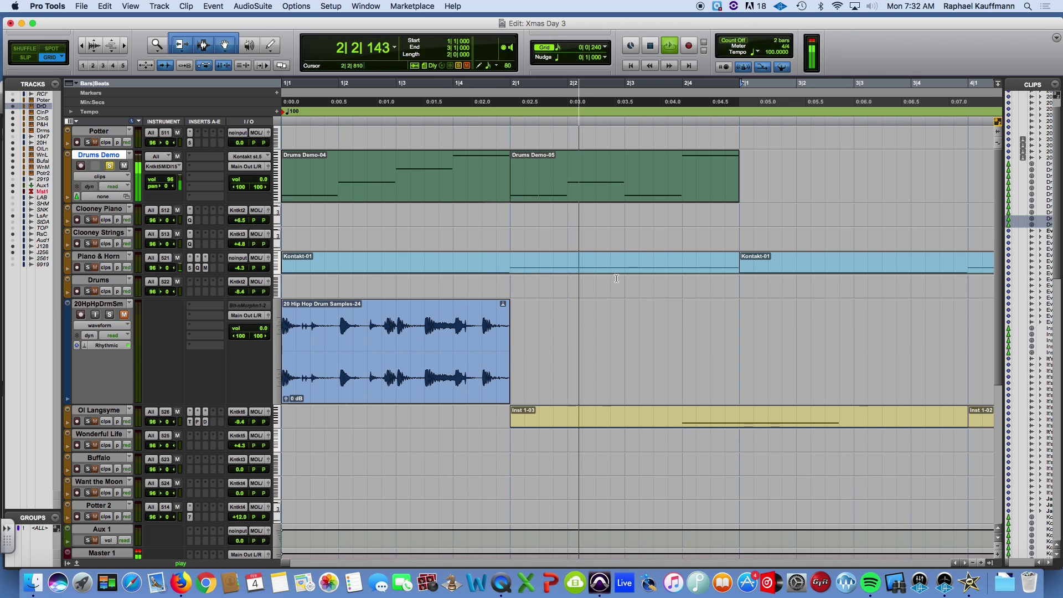
{"action": "key", "text": "space"}
Step: Reopen the bar 2 clip in the MIDI Editor and duplicate all its notes into bar 3
{"action": "double_click", "coordinate": [568, 185]}
{"action": "left_click", "coordinate": [425, 363]}
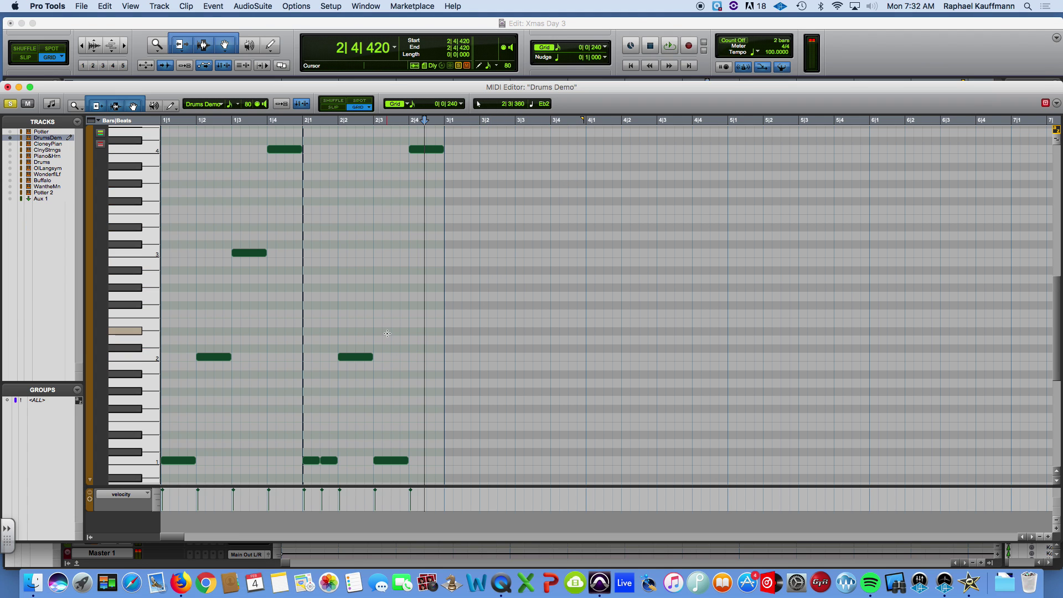
{"action": "left_click_drag", "start_coordinate": [316, 141], "coordinate": [489, 483]}
{"action": "key", "text": "super+d"}
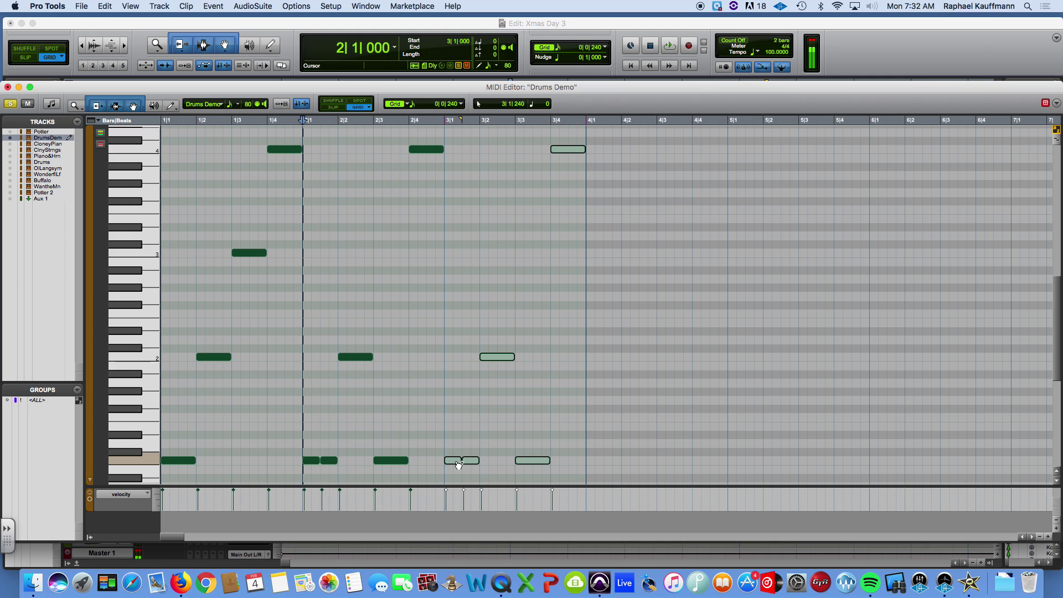
{"action": "left_click", "coordinate": [486, 425]}
Step: In bar 3, merge the two half-beat C1 notes into one full-beat note and divide the C2 note into two half-beat notes
{"action": "left_click", "coordinate": [469, 462]}
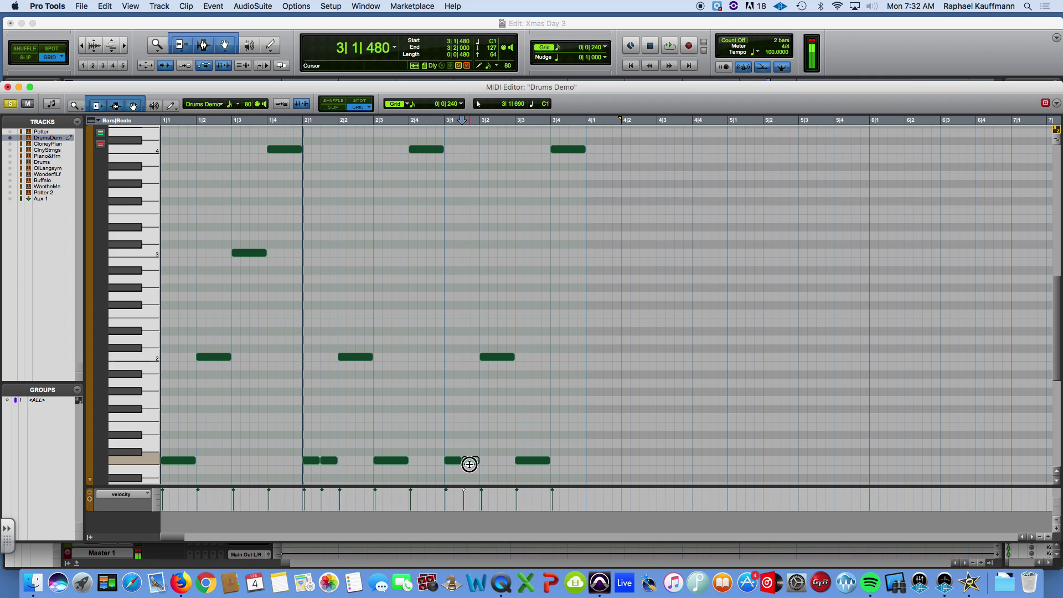
{"action": "left_click_drag", "start_coordinate": [460, 460], "coordinate": [476, 459]}
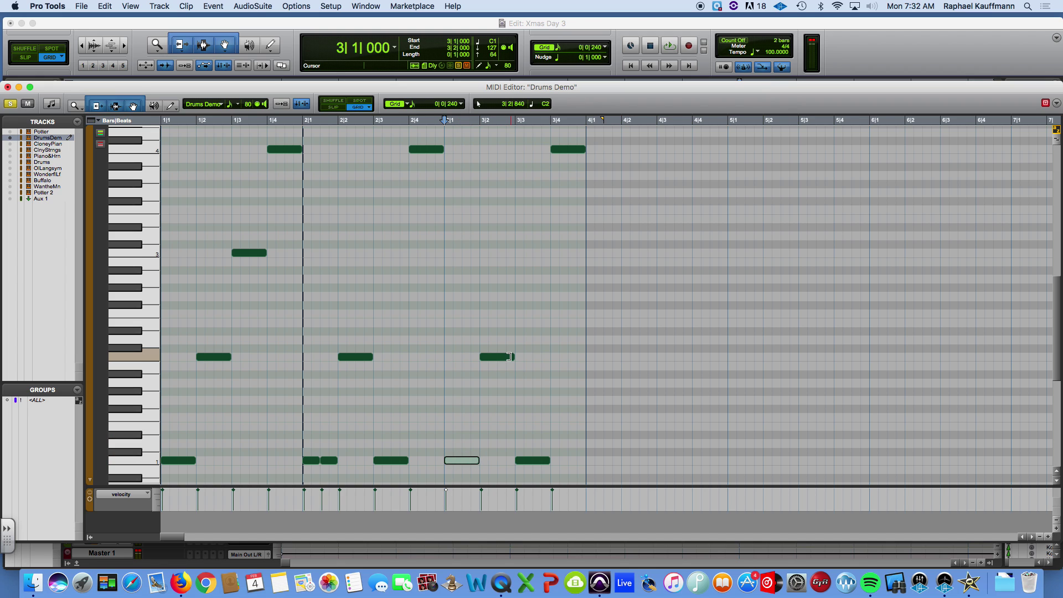
{"action": "left_click", "coordinate": [483, 356]}
{"action": "key", "text": "Delete"}
{"action": "key", "text": "super+z"}
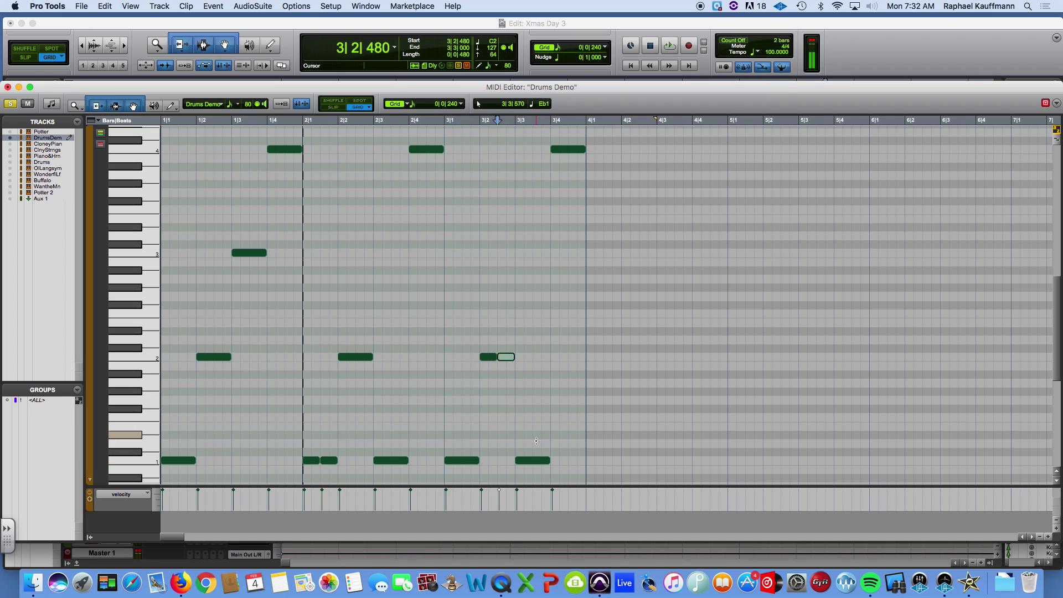
Step: Move the beat 3 and beat 4 notes of bar 3 to C3 and close the MIDI Editor
{"action": "left_click_drag", "start_coordinate": [533, 462], "coordinate": [542, 255]}
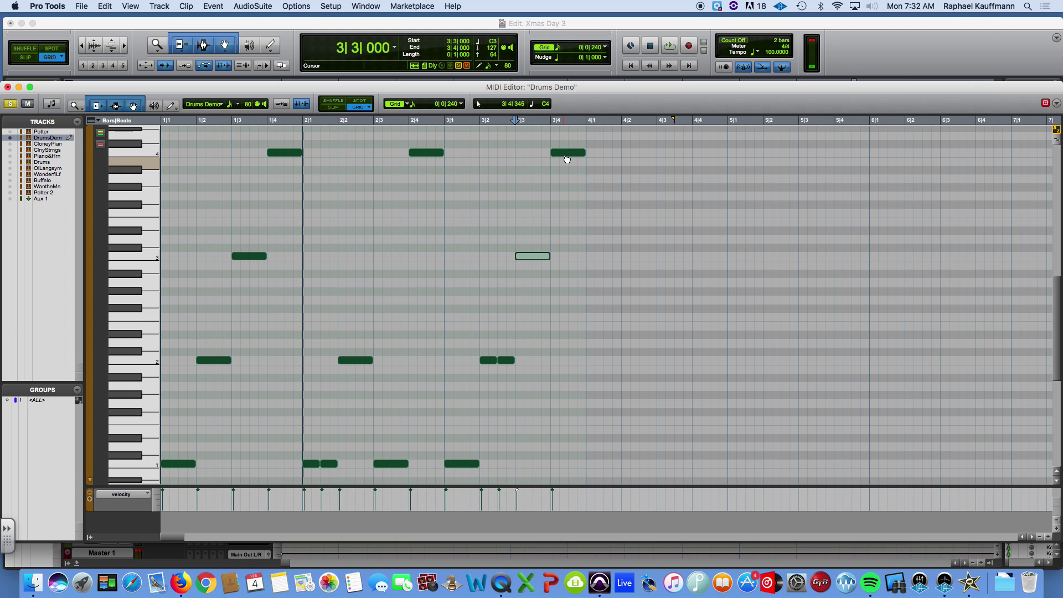
{"action": "left_click_drag", "start_coordinate": [564, 152], "coordinate": [567, 258]}
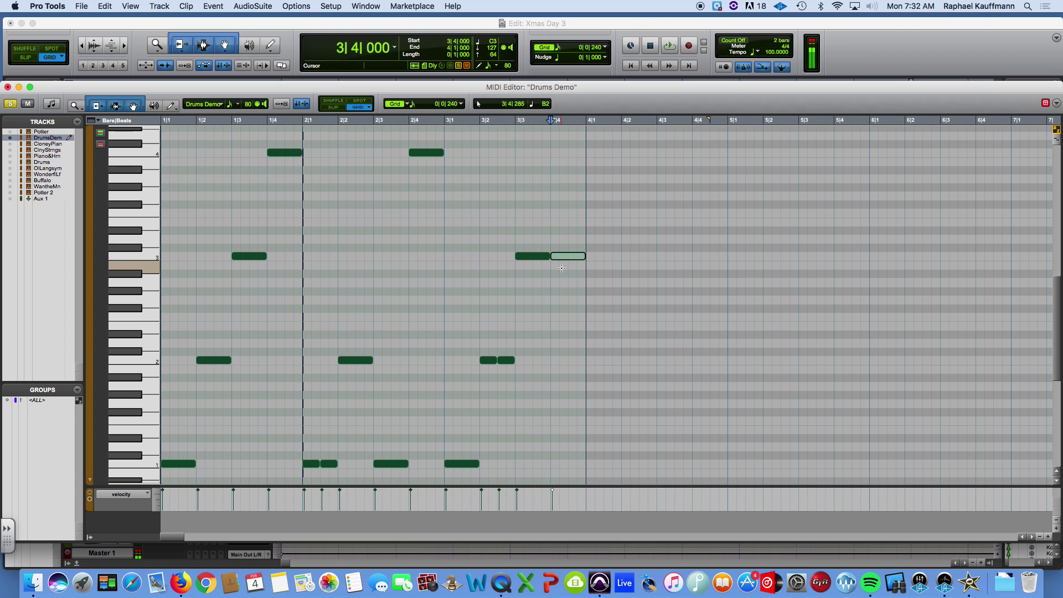
{"action": "key", "text": "super+w"}
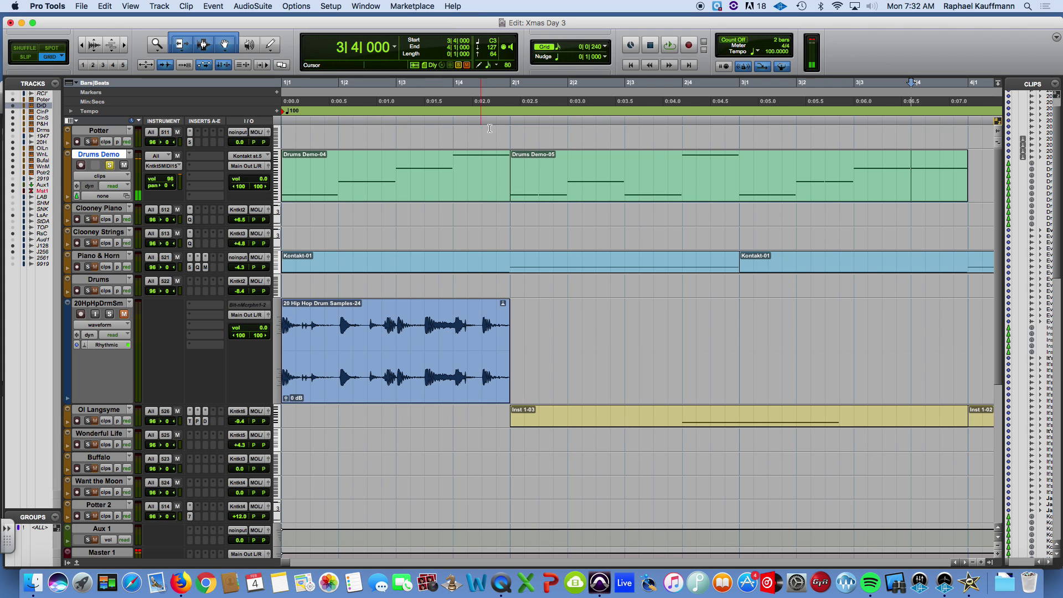
Step: Play the extended Drums Demo clip from bar 2, and select and play only its bar 3 portion
{"action": "left_click", "coordinate": [738, 194]}
{"action": "key", "text": "space"}
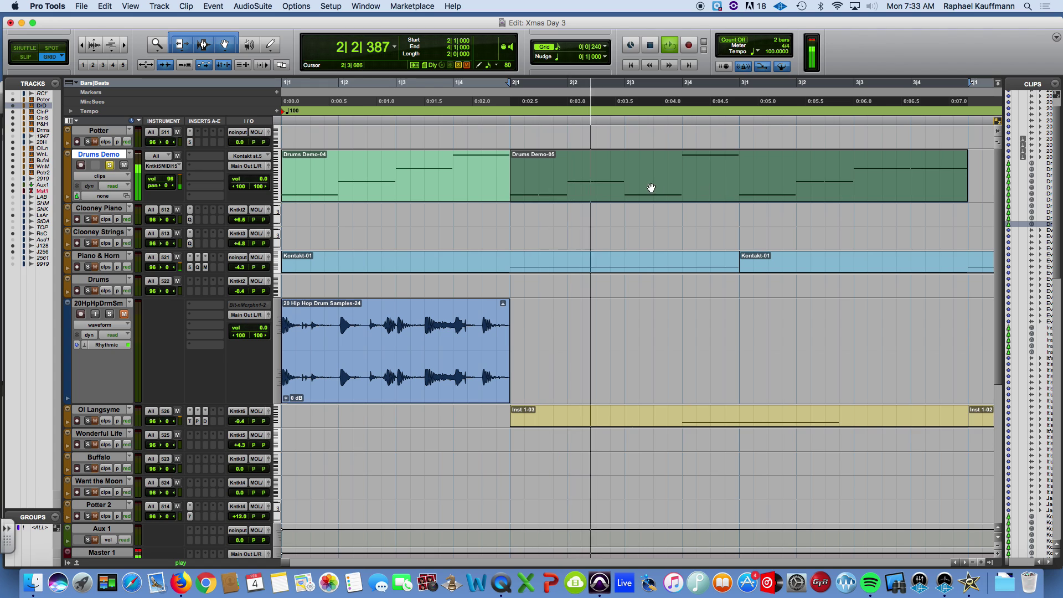
{"action": "left_click", "coordinate": [738, 164]}
{"action": "left_click", "coordinate": [840, 182]}
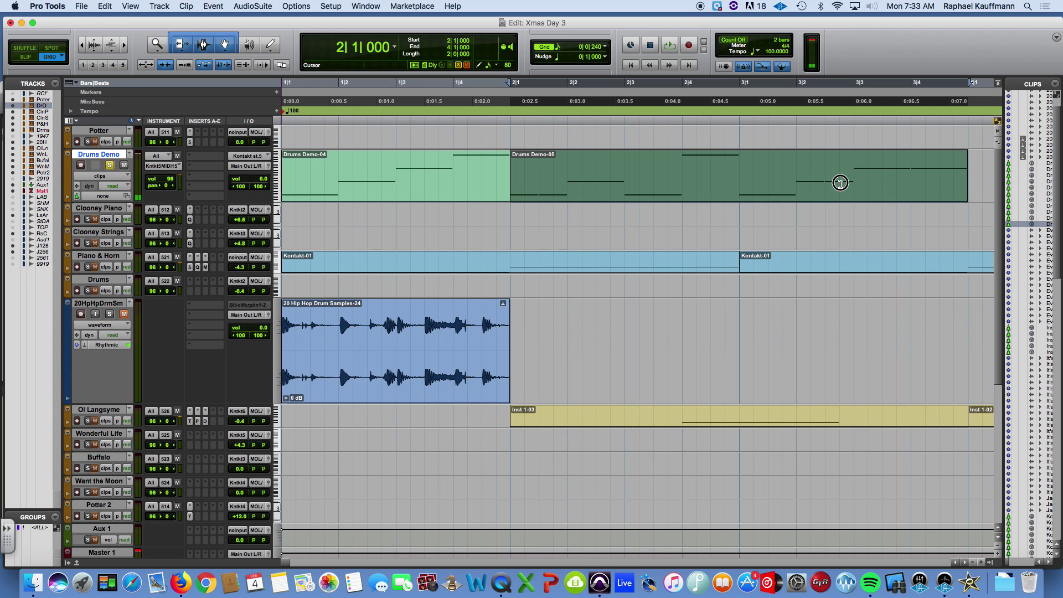
{"action": "left_click_drag", "start_coordinate": [744, 164], "coordinate": [967, 157]}
{"action": "key", "text": "space"}
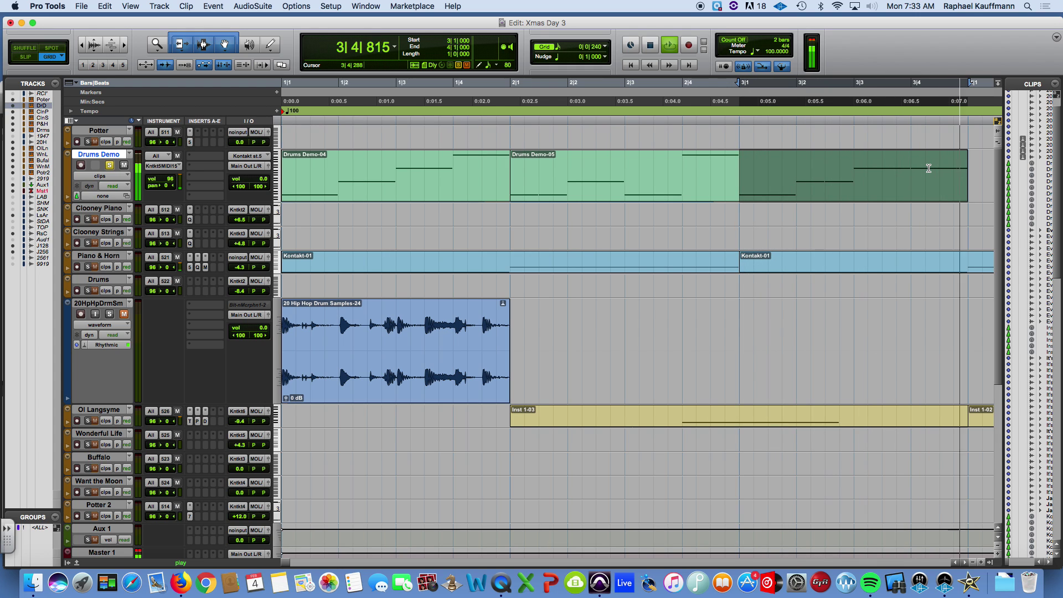
Step: Reopen the clip in the MIDI Editor, move the beat 4 note of bar 3 down to C2, and return to the Edit window
{"action": "double_click", "coordinate": [854, 194]}
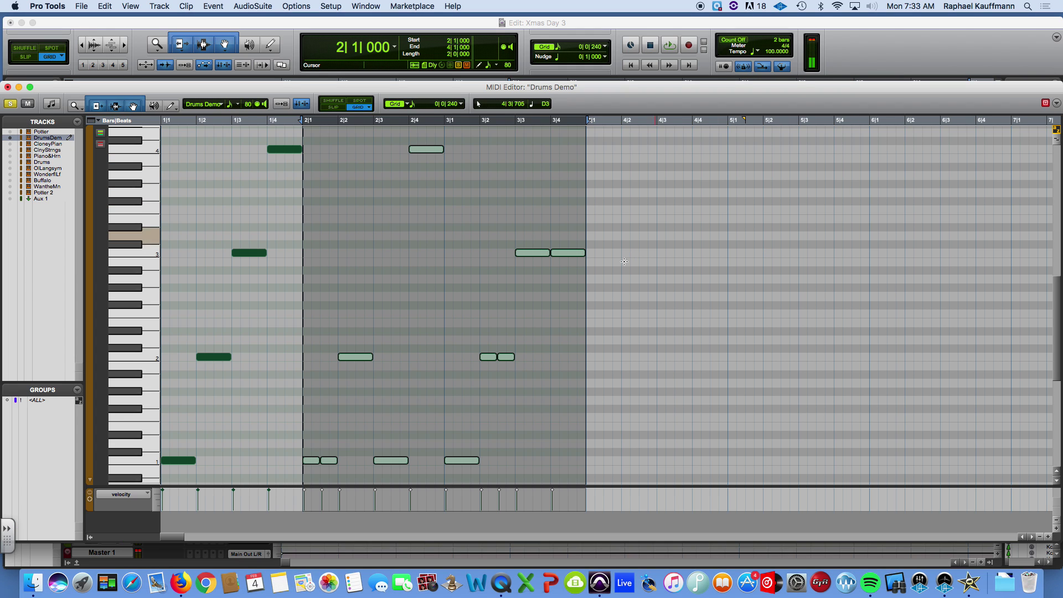
{"action": "left_click", "coordinate": [647, 232]}
{"action": "left_click_drag", "start_coordinate": [569, 252], "coordinate": [561, 356]}
{"action": "key", "text": "super+equal"}
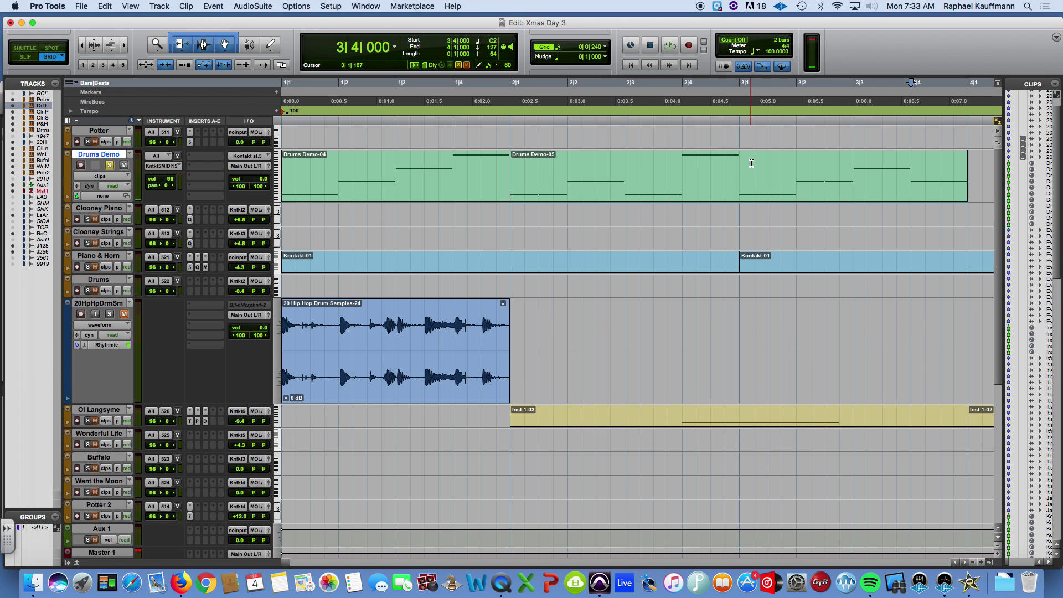
Step: Separate the extended Drums Demo clip at the start of bar 3 and play the bar 3 clip
{"action": "key", "text": "super+e"}
{"action": "left_click", "coordinate": [782, 192]}
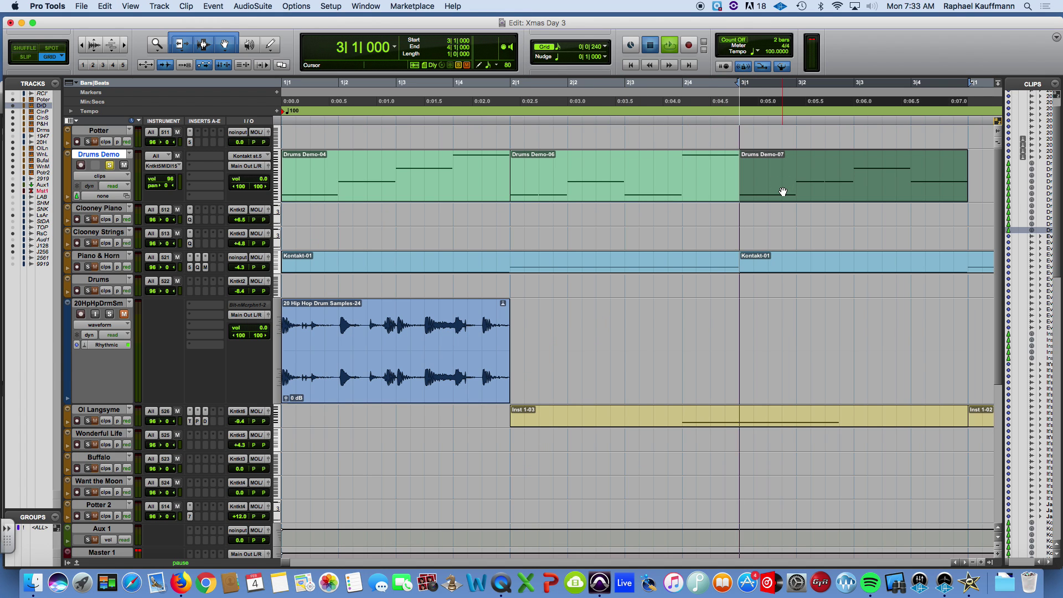
{"action": "key", "text": "space"}
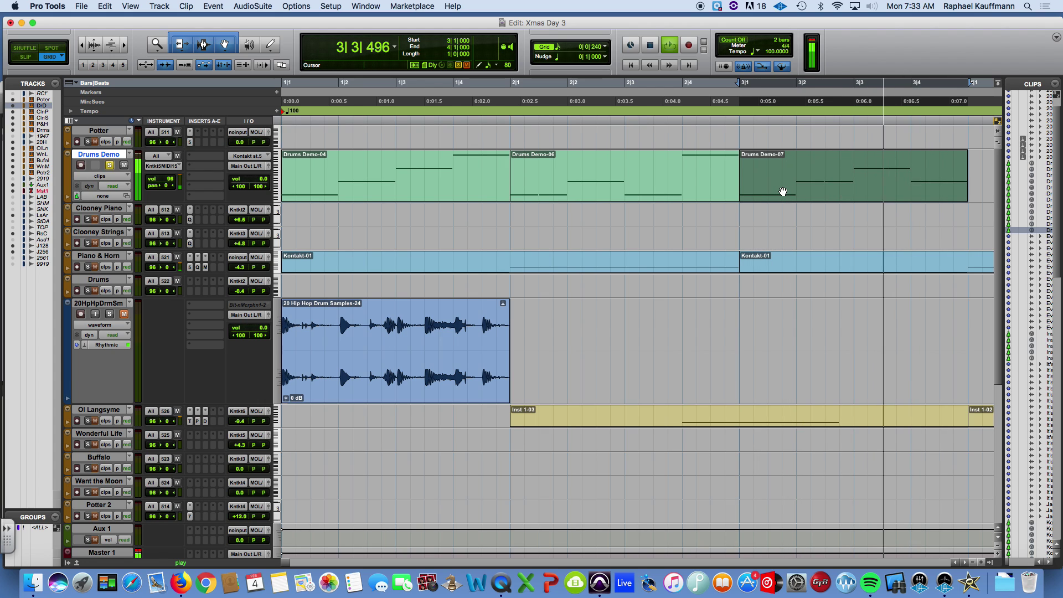
{"action": "key", "text": "space"}
Step: Delete the bar 2 Drums Demo clip and move the bar 3 clip into its place at 2|1|000
{"action": "left_click", "coordinate": [630, 197]}
{"action": "key", "text": "BackSpace"}
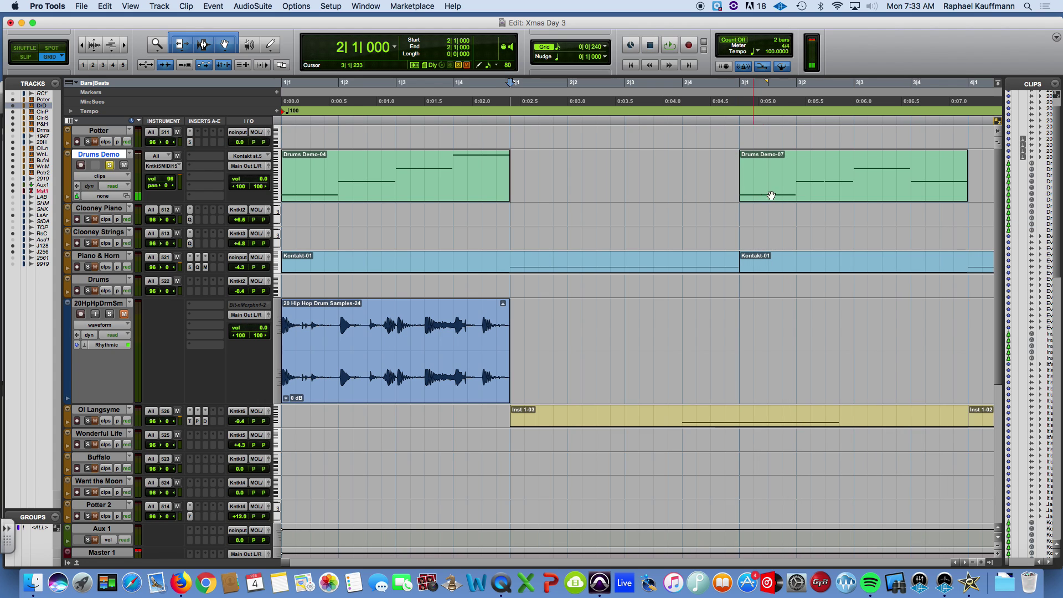
{"action": "left_click_drag", "start_coordinate": [772, 195], "coordinate": [548, 183]}
Step: Select the Drums Demo clips in bars 1 and 2 and play them back
{"action": "left_click", "coordinate": [469, 188], "text": "shift"}
{"action": "key", "text": "space"}
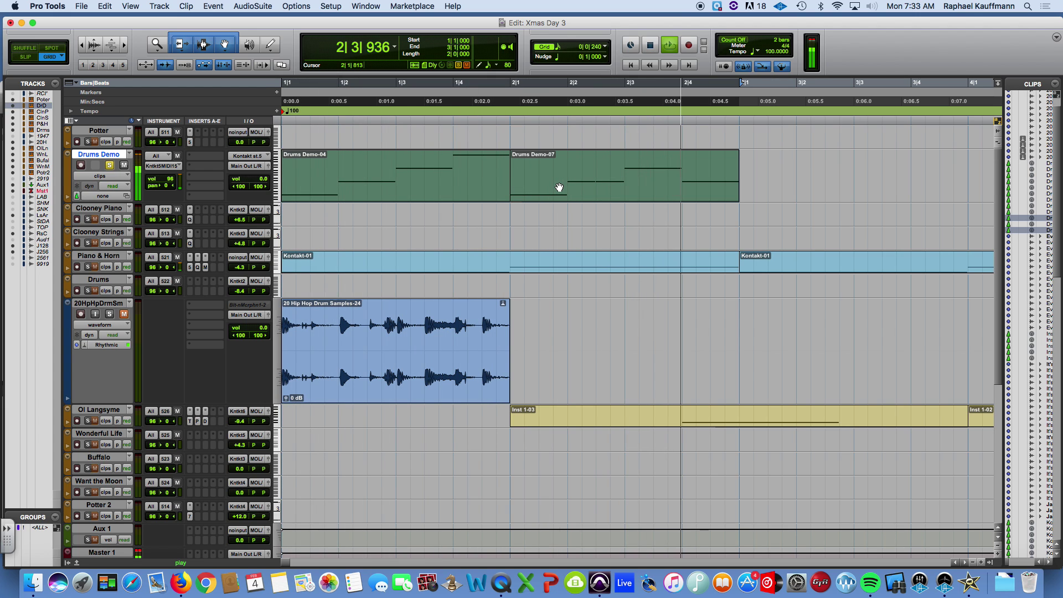
{"action": "key", "text": "space"}
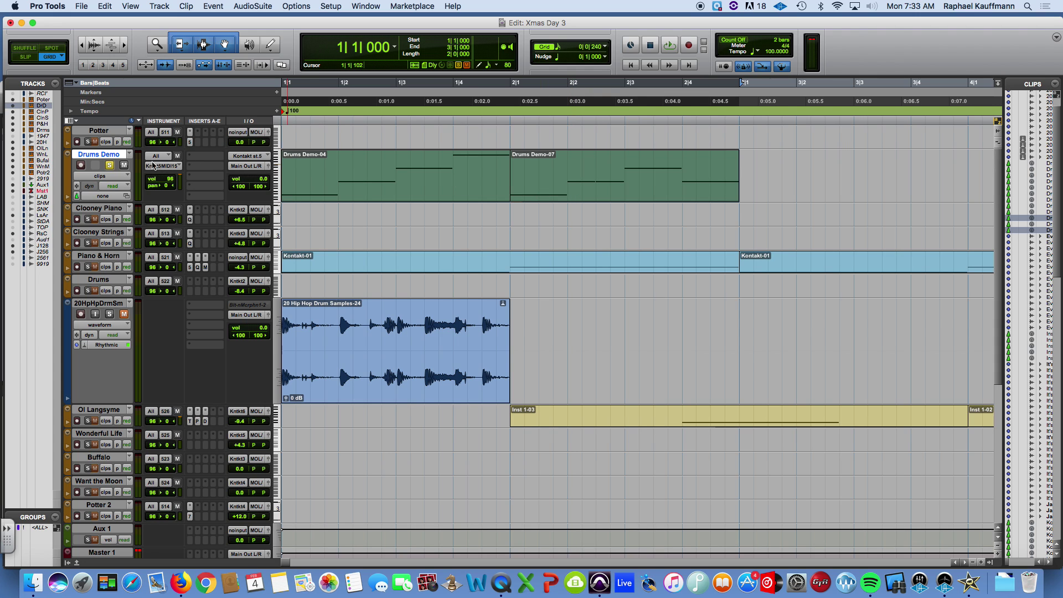
Step: Open Kontakt on the Potter track and bring up the Drums Demo 1 instrument's editors from the multi rack
{"action": "left_click", "coordinate": [190, 143]}
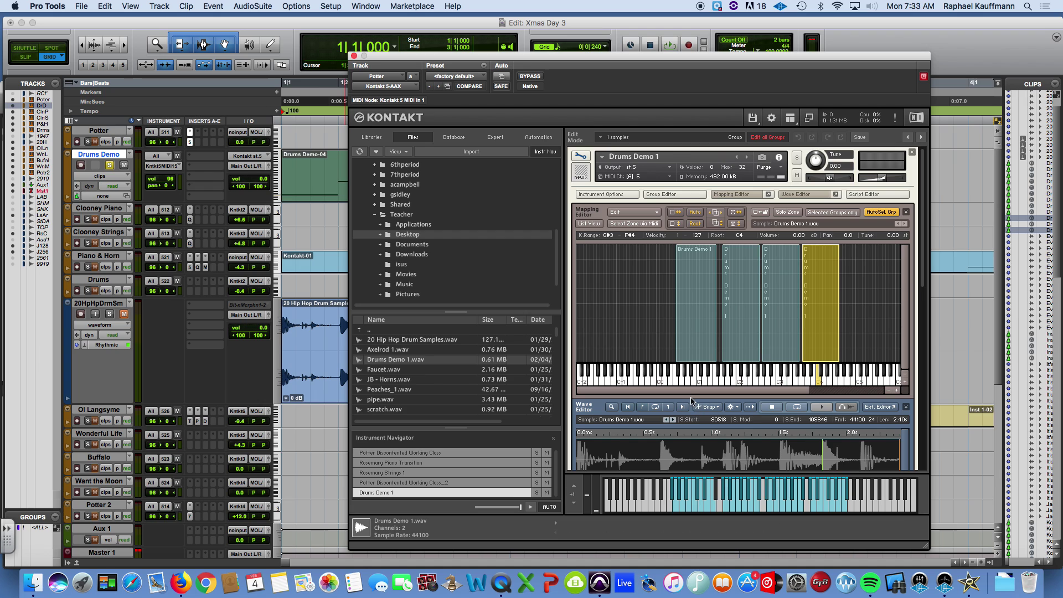
{"action": "left_click", "coordinate": [580, 157]}
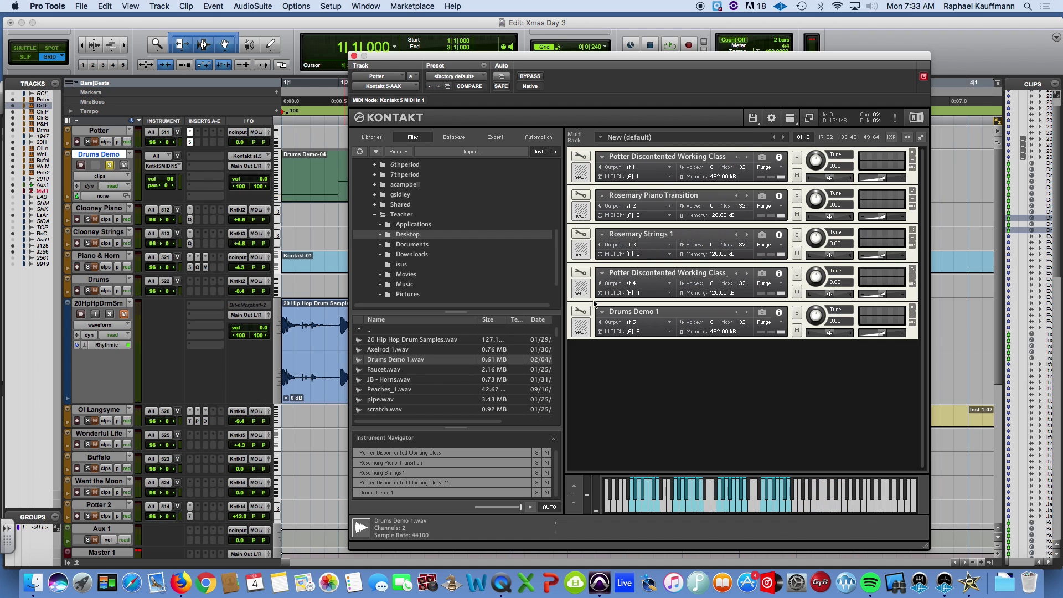
{"action": "left_click", "coordinate": [581, 313]}
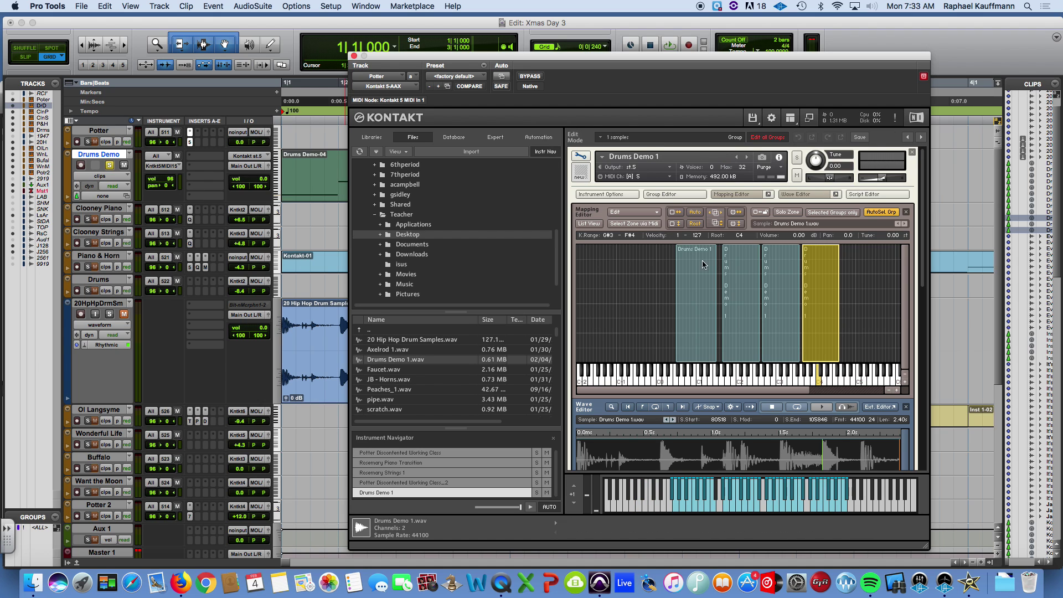
Step: Toggle the Mapping and Wave editors off and back on, selecting the lowest Drums Demo 1 zone to view its waveform
{"action": "left_click", "coordinate": [741, 194]}
{"action": "left_click", "coordinate": [795, 194]}
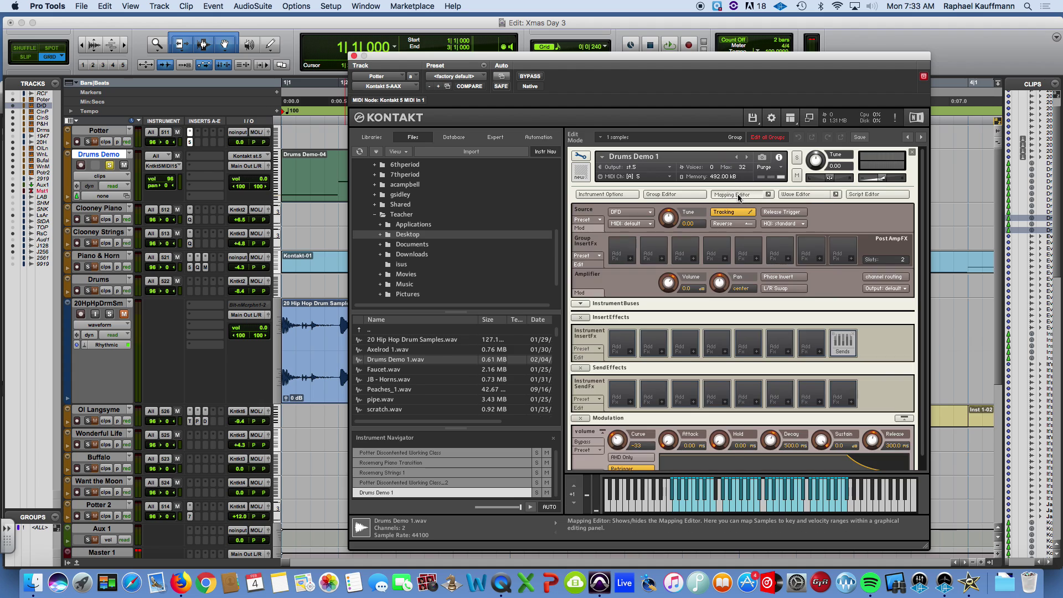
{"action": "left_click", "coordinate": [731, 194]}
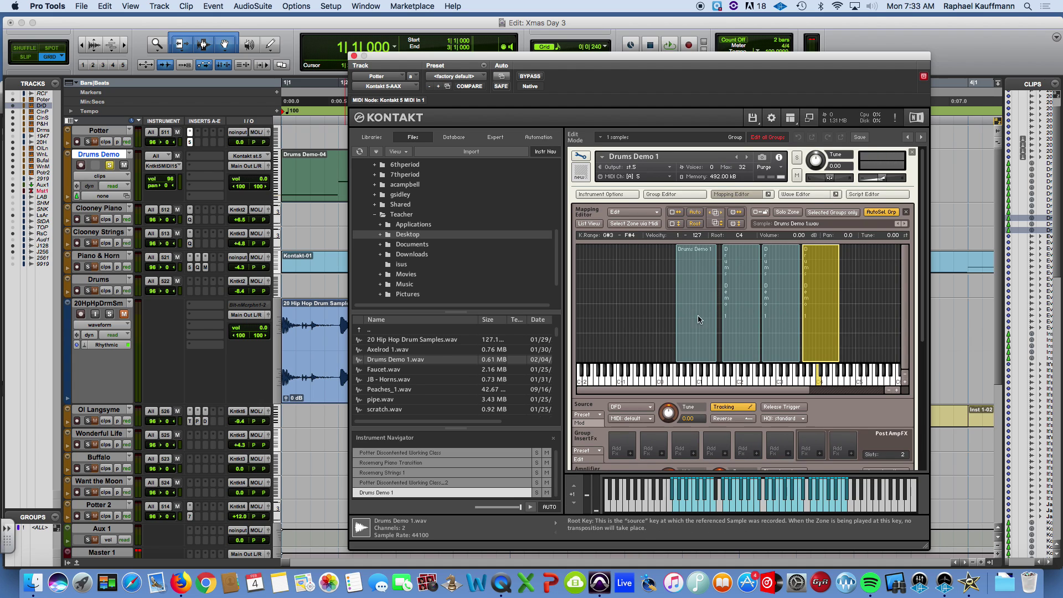
{"action": "left_click", "coordinate": [690, 332]}
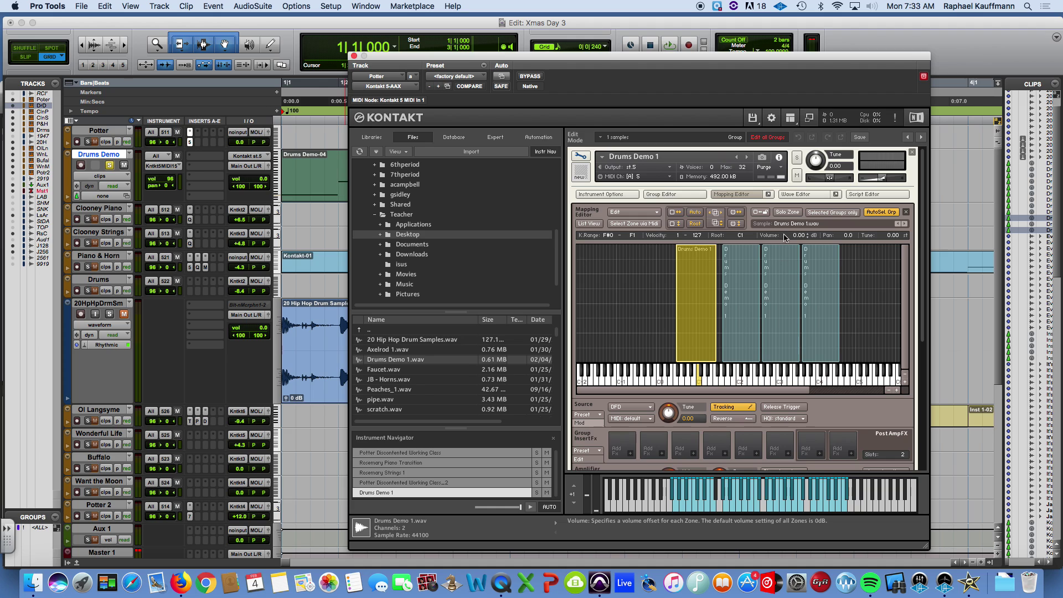
{"action": "left_click", "coordinate": [800, 194]}
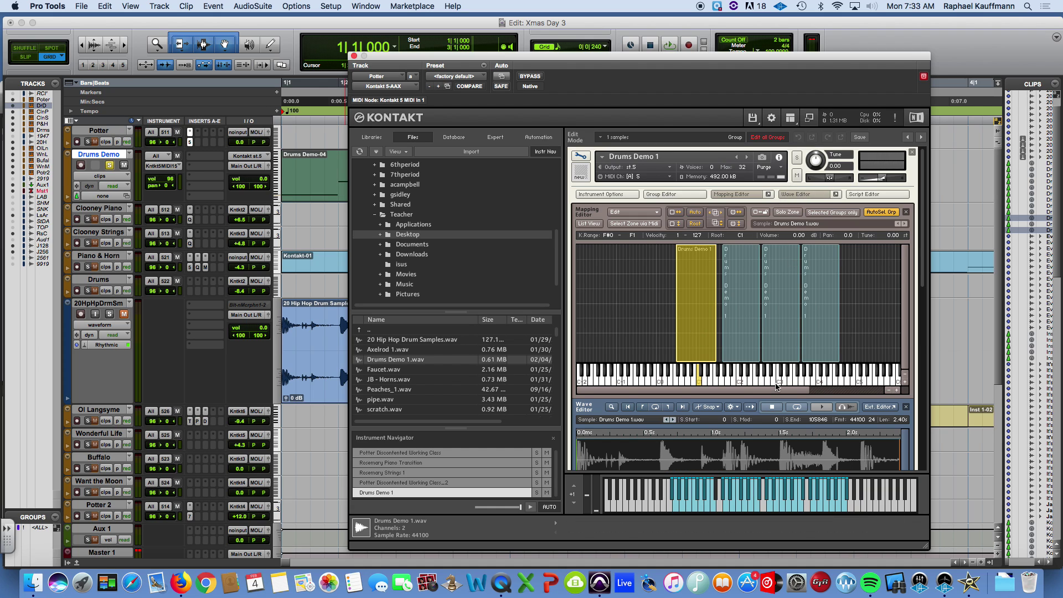
Step: Examine the sample start points of the second, third and fourth zones against the zoomed-out waveform, and close the Kontakt window
{"action": "scroll", "coordinate": [775, 389], "scroll_direction": "down", "scroll_amount": 2}
{"action": "scroll", "coordinate": [774, 389], "scroll_direction": "down", "scroll_amount": 2}
{"action": "left_click", "coordinate": [739, 245]}
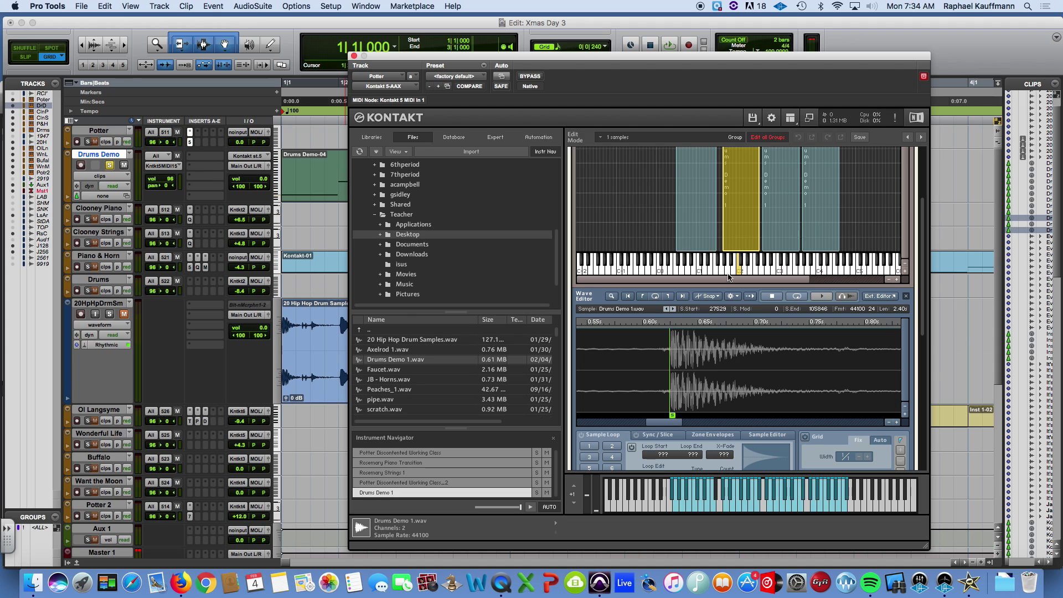
{"action": "left_click", "coordinate": [888, 422]}
{"action": "left_click", "coordinate": [889, 422]}
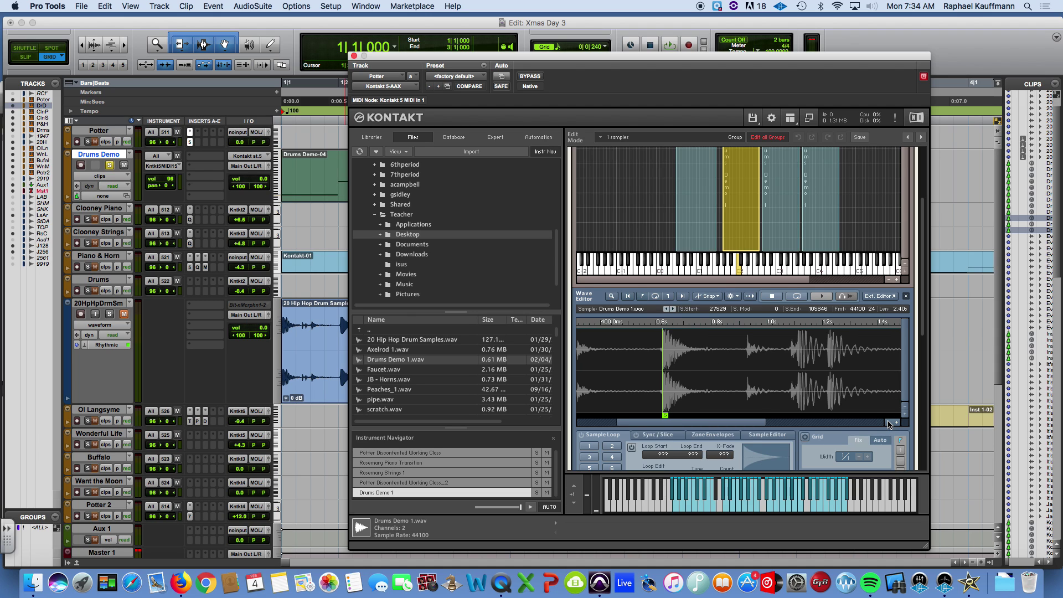
{"action": "left_click", "coordinate": [888, 422]}
{"action": "left_click", "coordinate": [784, 219]}
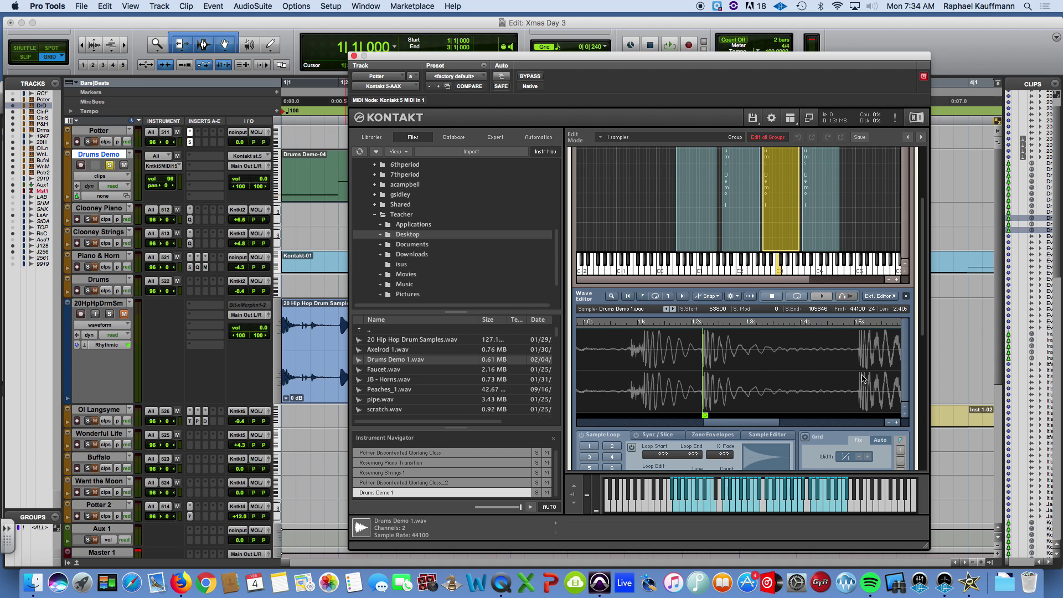
{"action": "left_click", "coordinate": [887, 422]}
{"action": "left_click", "coordinate": [887, 422]}
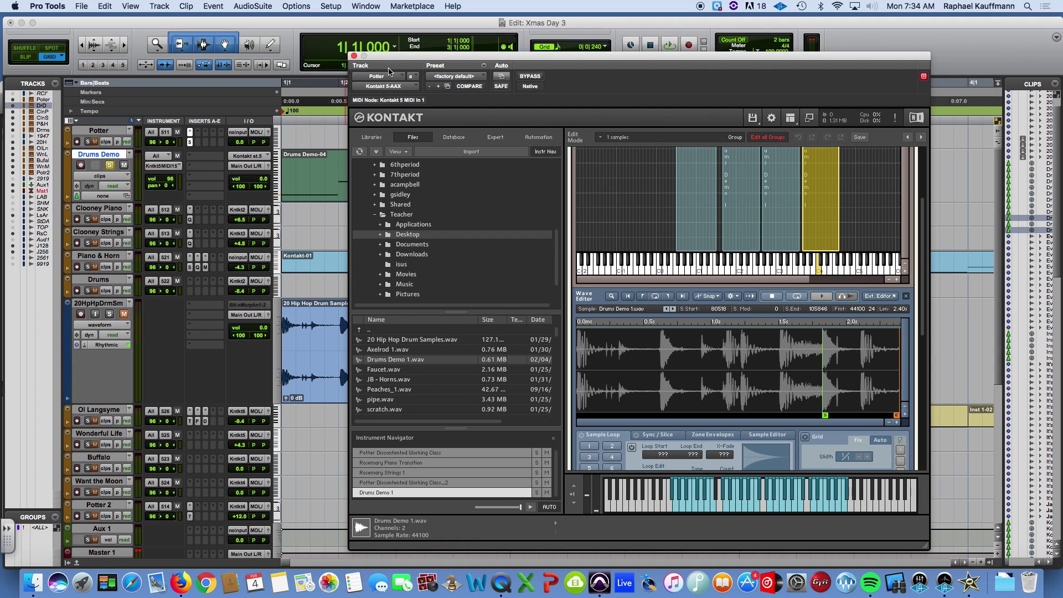
{"action": "left_click", "coordinate": [354, 57]}
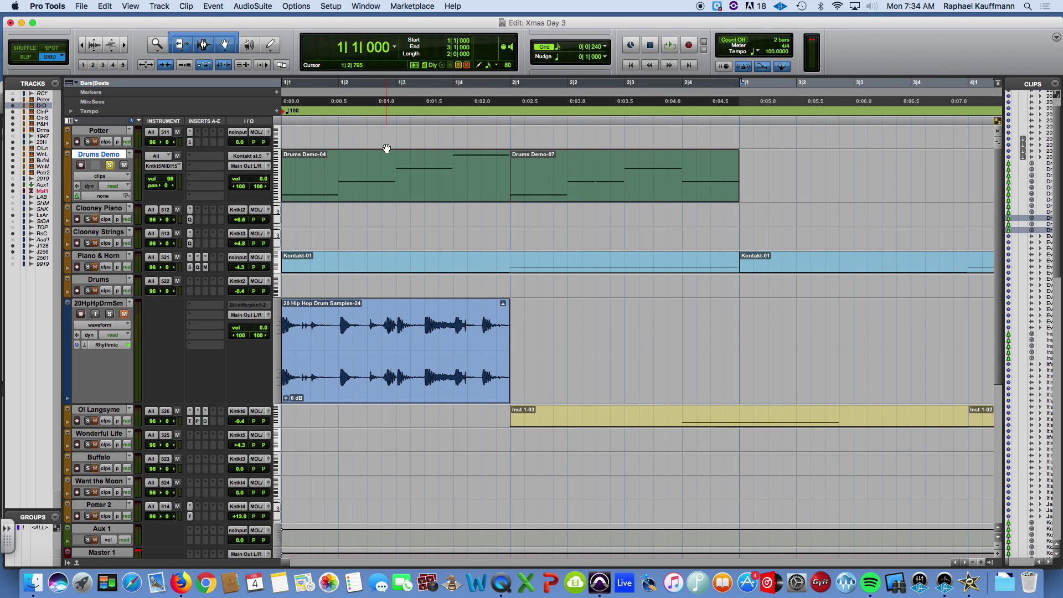
Step: Stop the screen recording and quit QuickTime Player, entering Kontkat as the recording's file name for saving to the Desktop
{"action": "key", "text": "super+ctrl+Escape"}
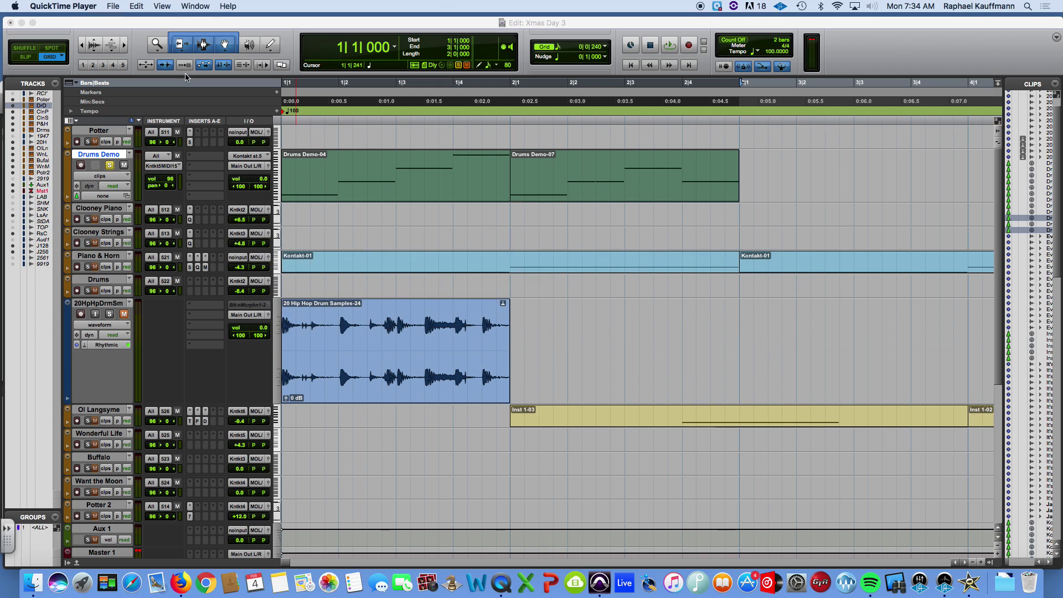
{"action": "left_click", "coordinate": [64, 5]}
{"action": "mouse_move", "coordinate": [119, 3]}
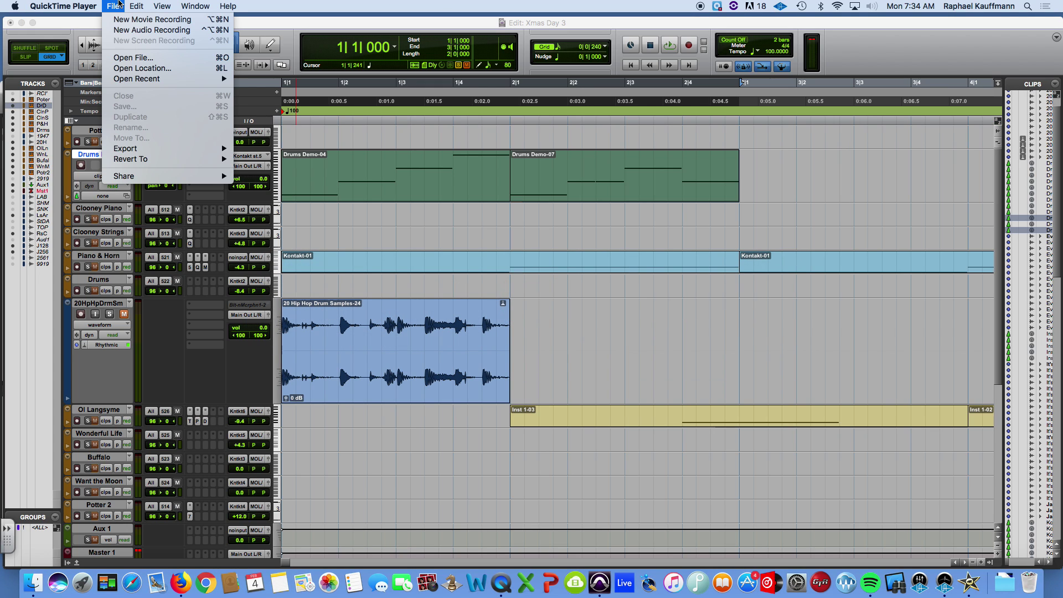
{"action": "mouse_move", "coordinate": [64, 6]}
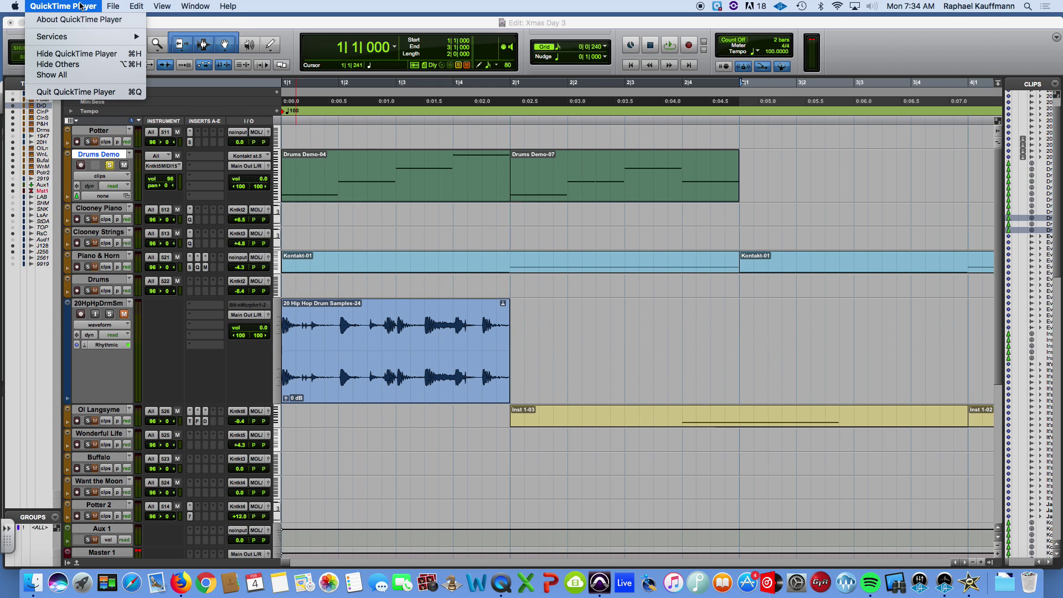
{"action": "left_click", "coordinate": [86, 92]}
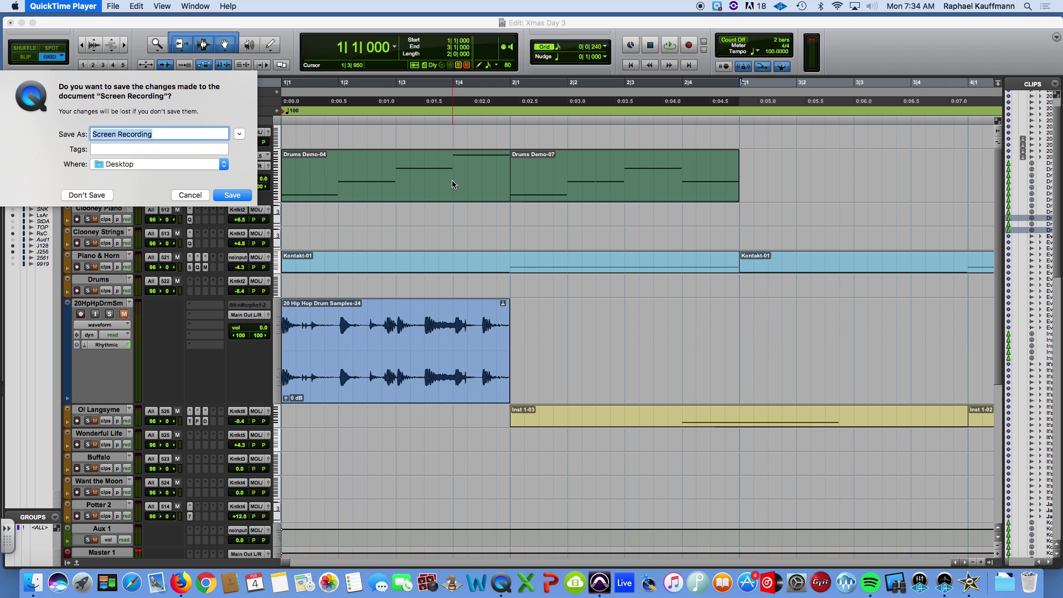
{"action": "type", "text": "Kontkat"}
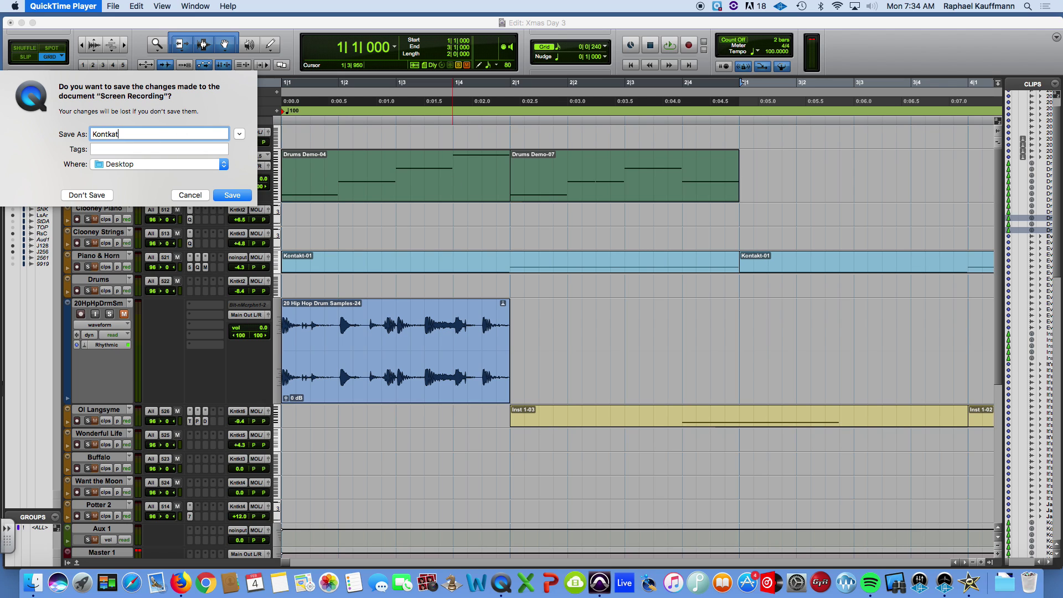